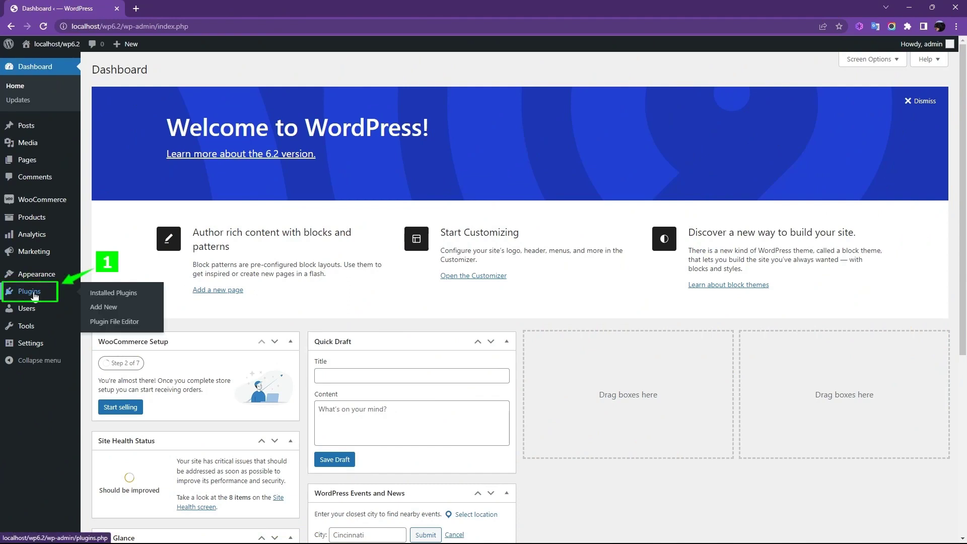
Check the Plugins list, where WooCommerce 7.6.1 is the only active plugin, then go to Add Plugins
left_click(35, 294)
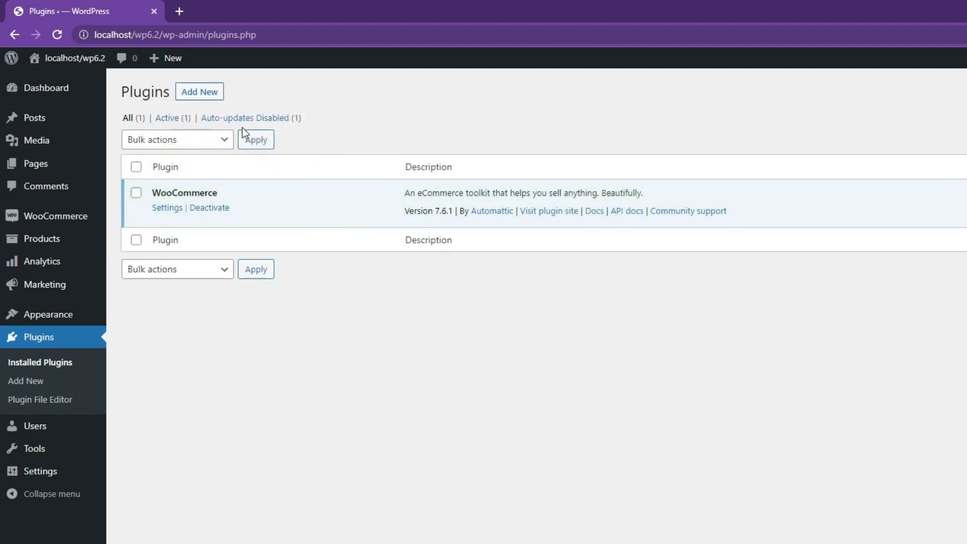
left_click(199, 94)
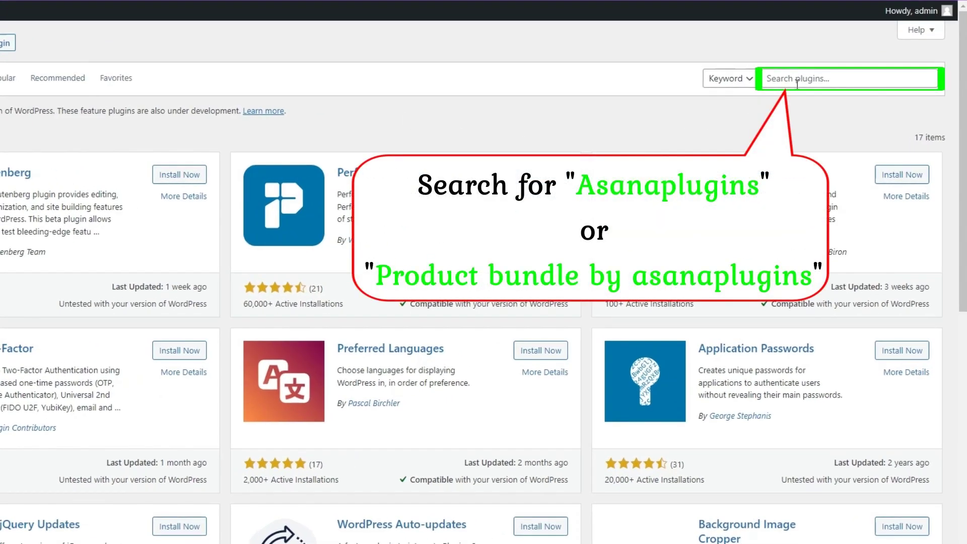
Search the plugin directory for 'Asanaplugins'
left_click(797, 83)
type("Asana")
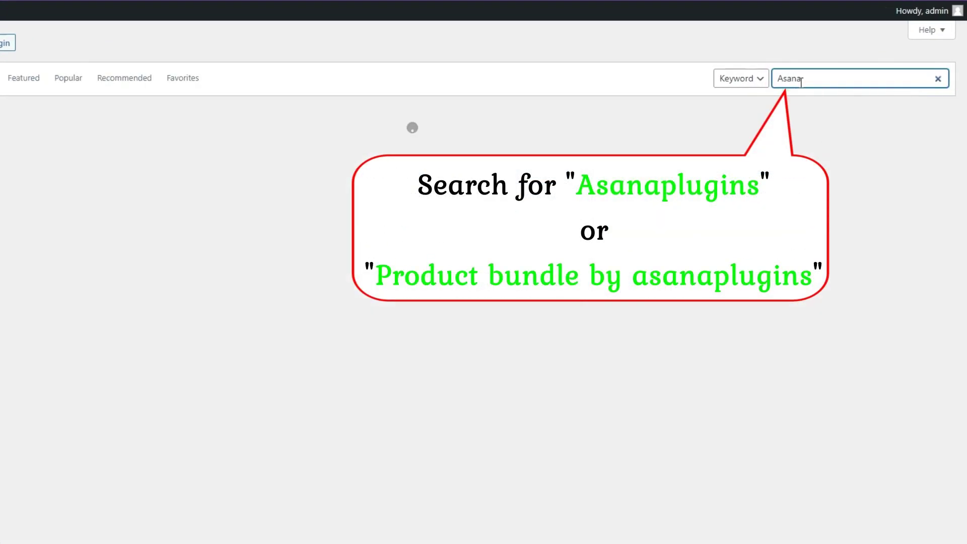
type("plugins")
key("Return")
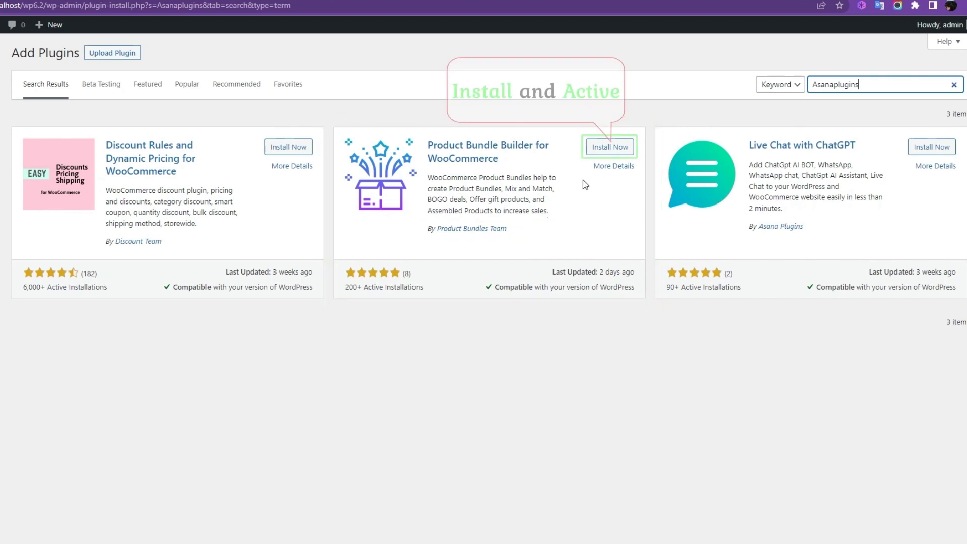
Install Product Bundle Builder for WooCommerce and activate it (Easy Product Bundles 2.0.0)
left_click(607, 151)
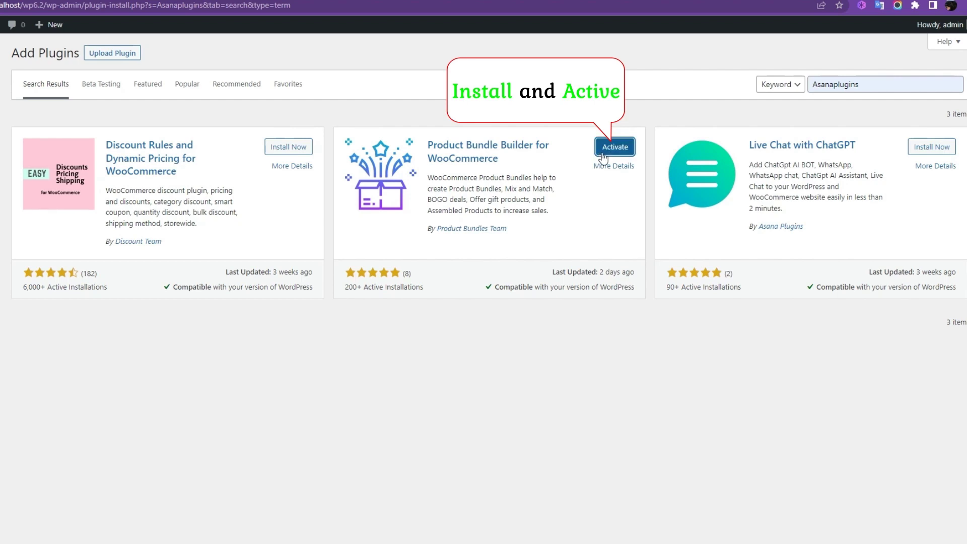
left_click(615, 147)
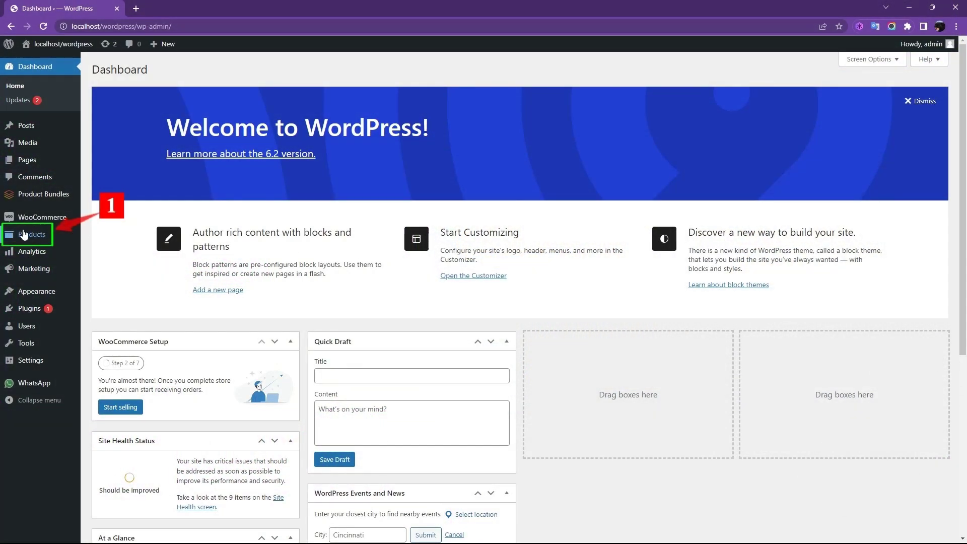
Add a new product titled 'Build Your Own Pet Basket'
mouse_move(23, 238)
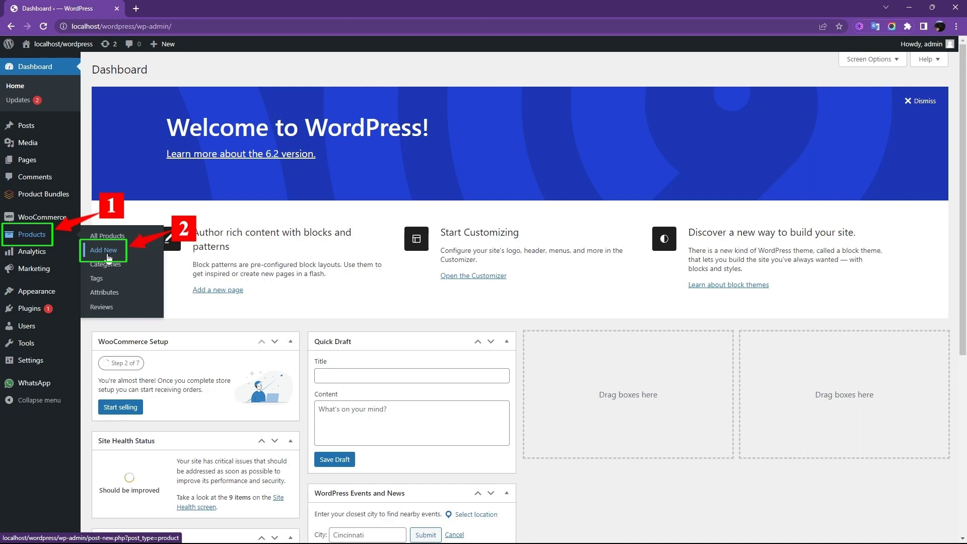
left_click(108, 255)
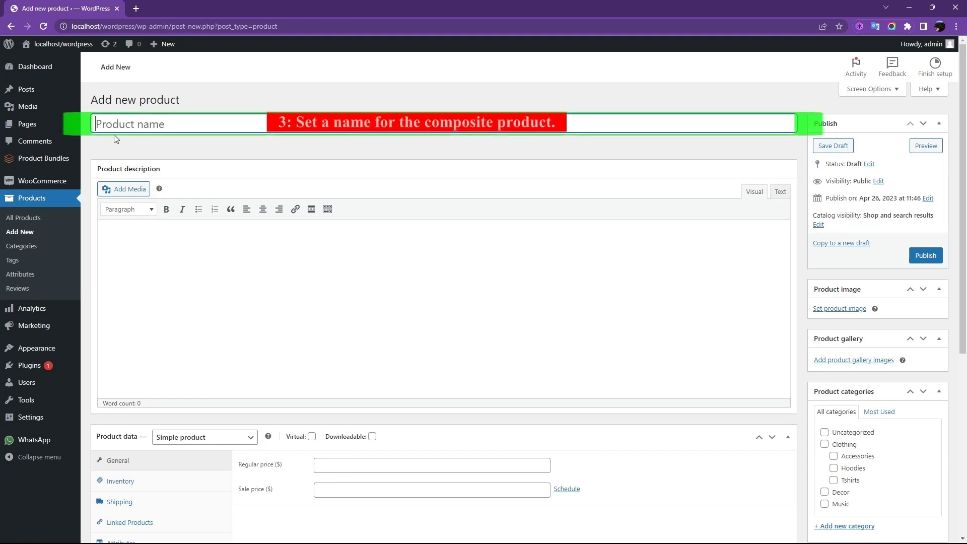
left_click(125, 127)
type("Build Your Own Pet Basket")
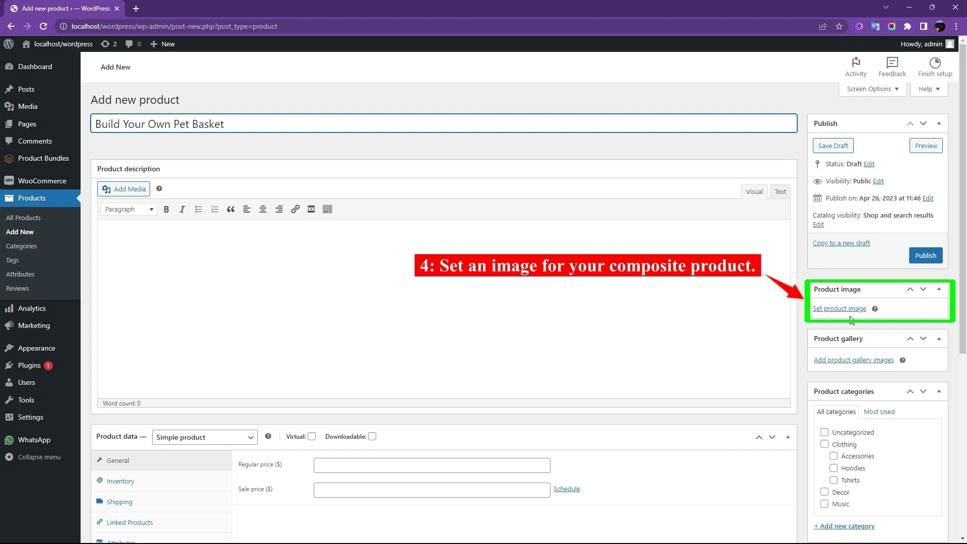
Set dog1.png, the dog beside a food bowl, as the product image
left_click(833, 309)
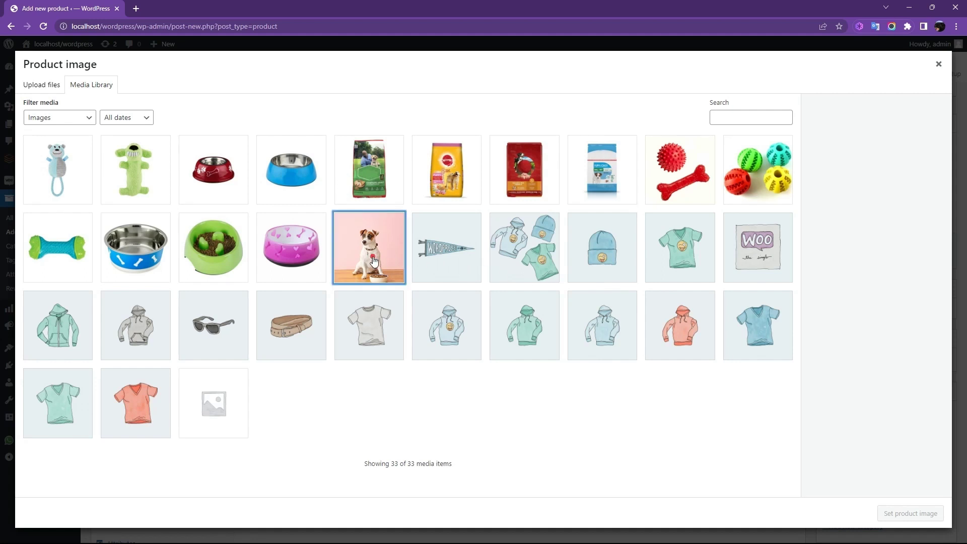
left_click(373, 261)
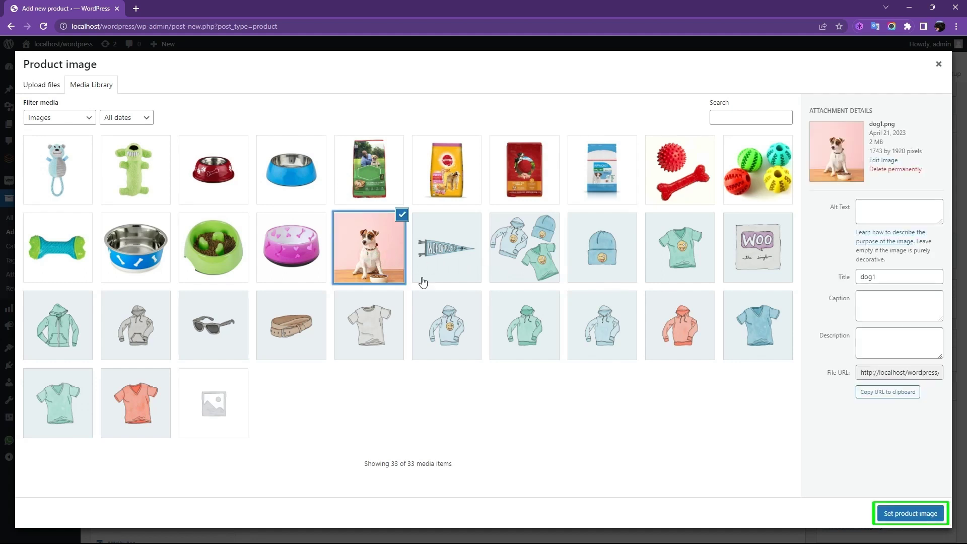
left_click(905, 516)
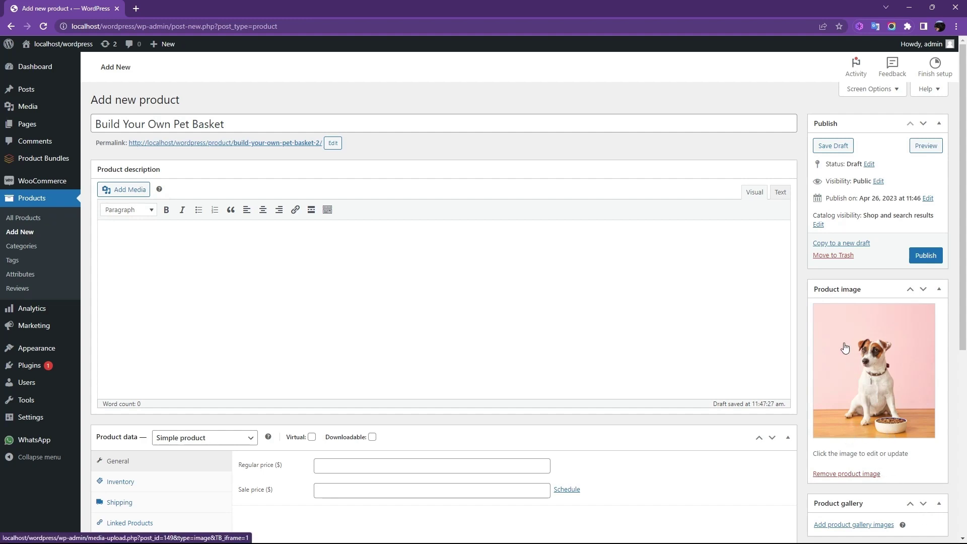
scroll(643, 341, "down", 4)
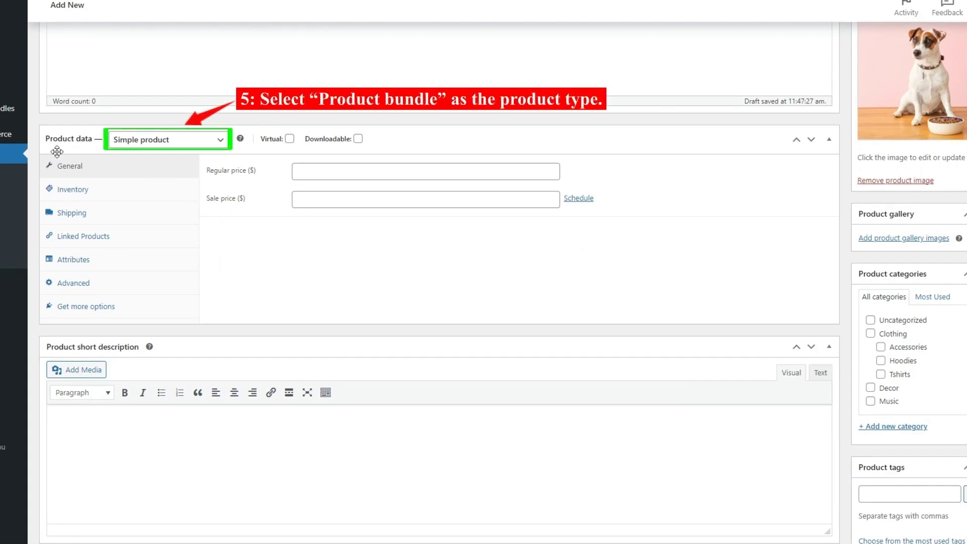
Make the product type Product bundle and add an empty Item 1 under Product Bundles
left_click(207, 141)
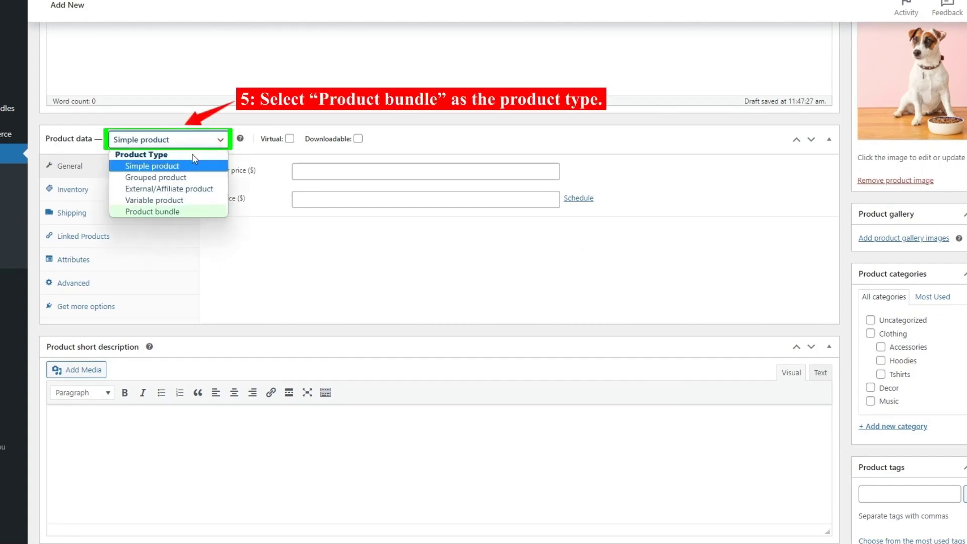
left_click(152, 212)
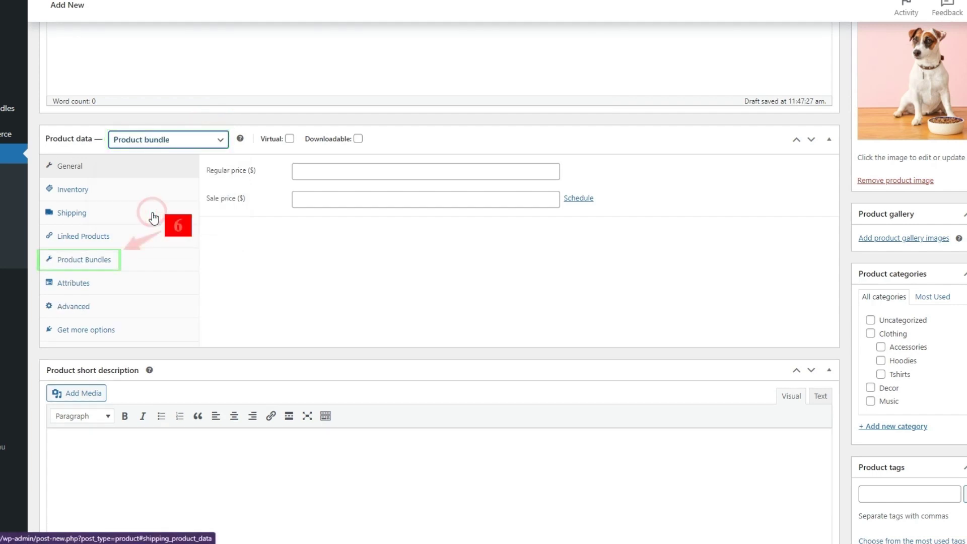
left_click(92, 261)
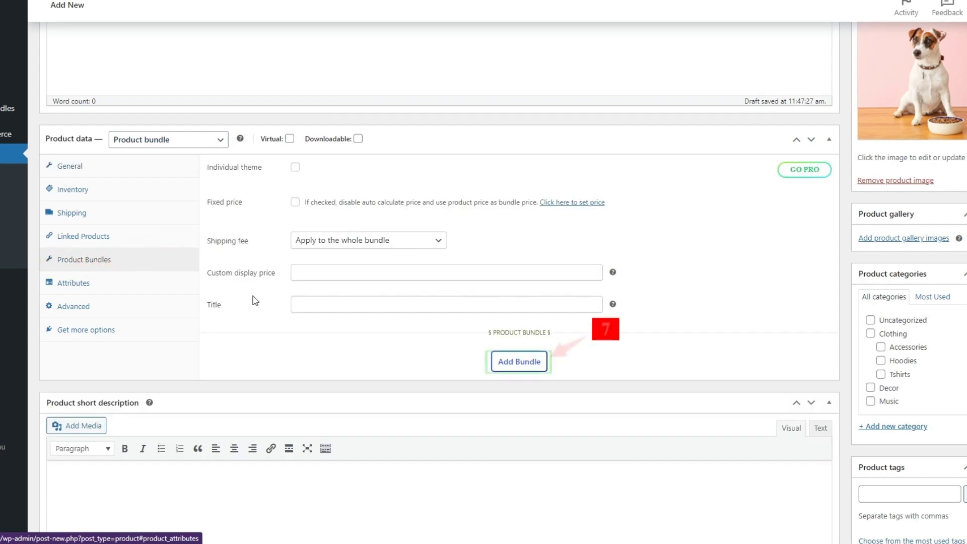
left_click(529, 371)
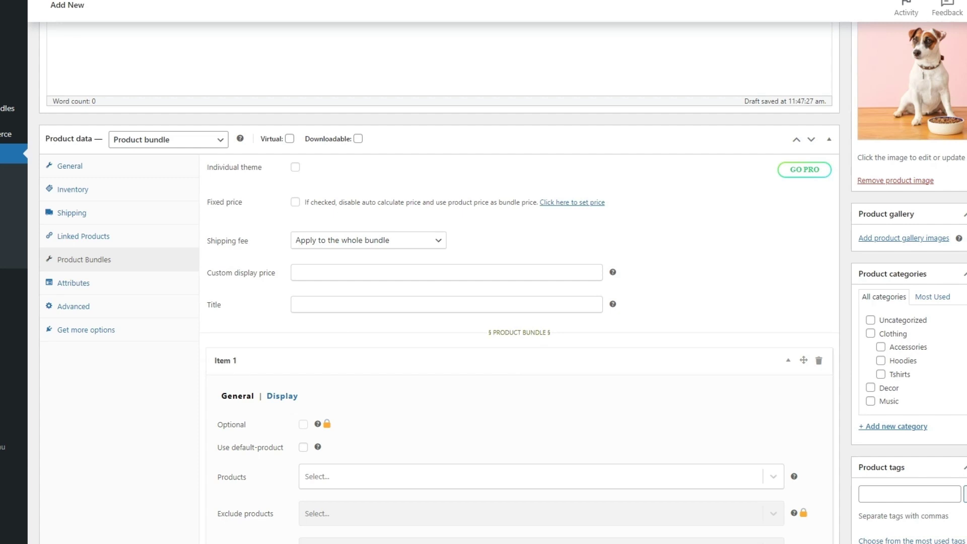
scroll(503, 282, "down", 6)
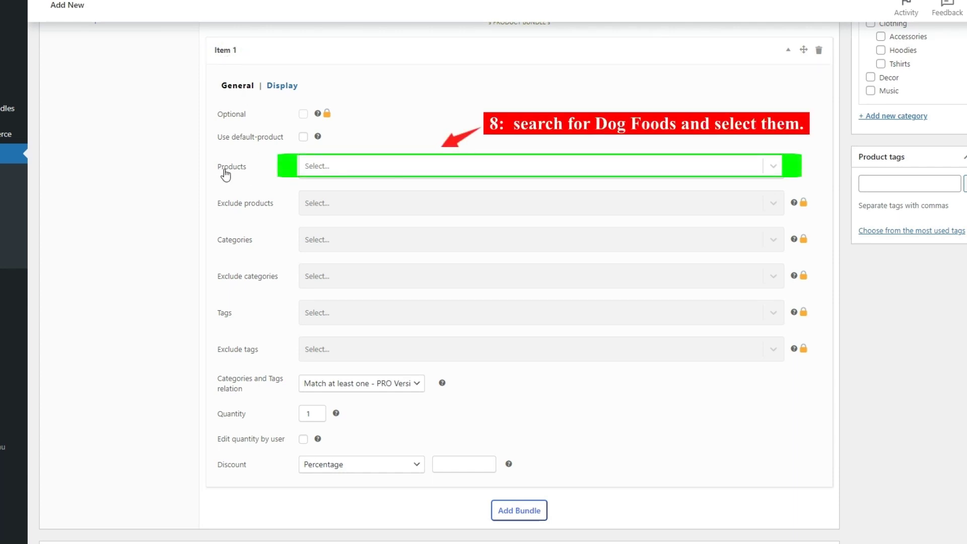
Search 'Food' and add the four dog foods (#126–#129) to Item 1
left_click(323, 174)
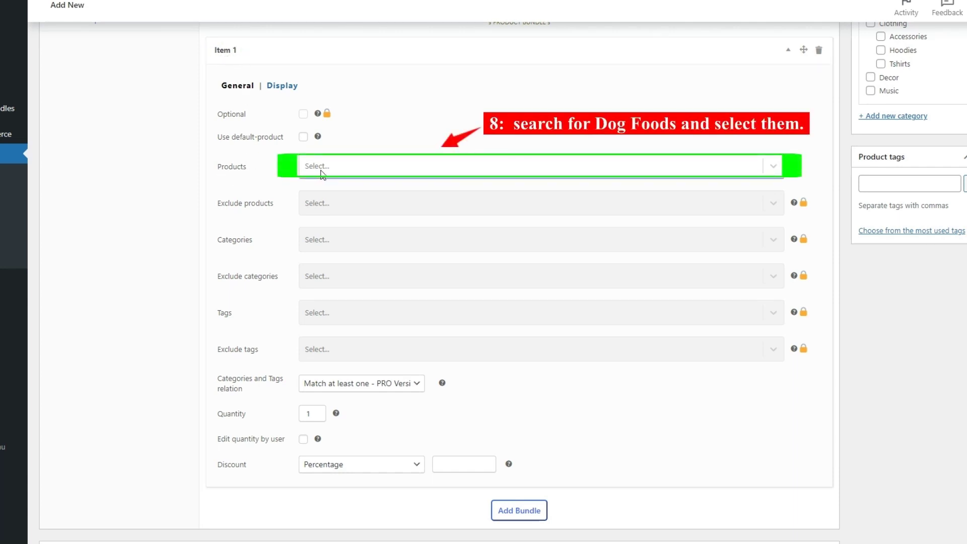
type("Food")
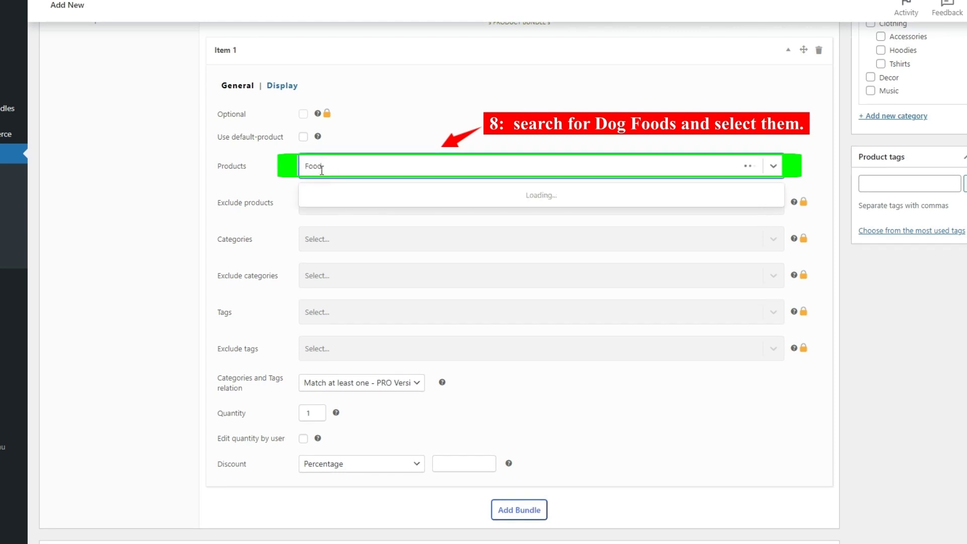
double_click(322, 170)
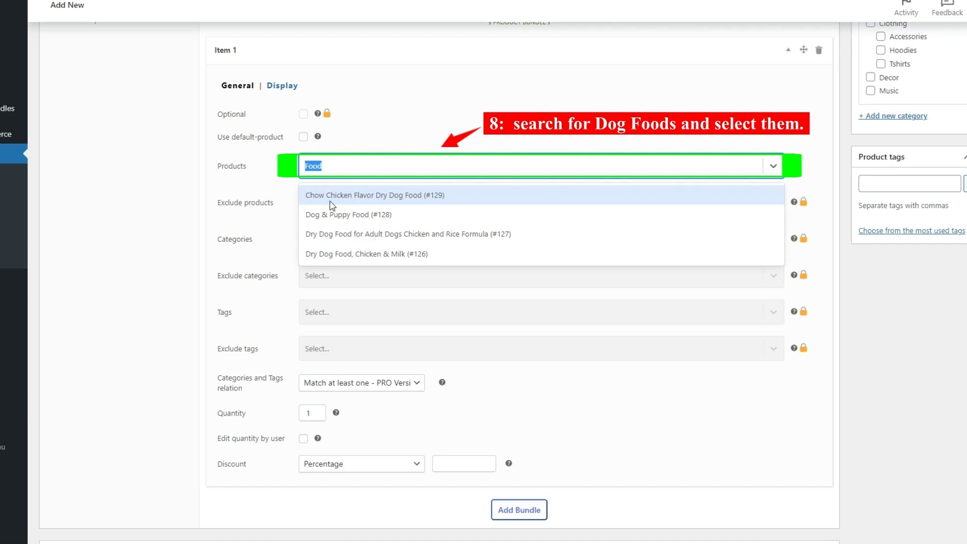
left_click(404, 200)
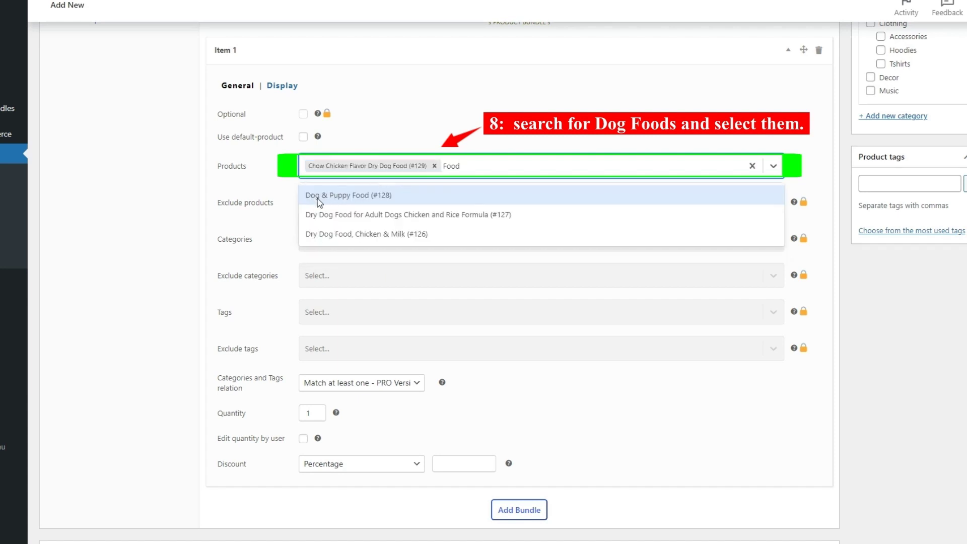
left_click(359, 199)
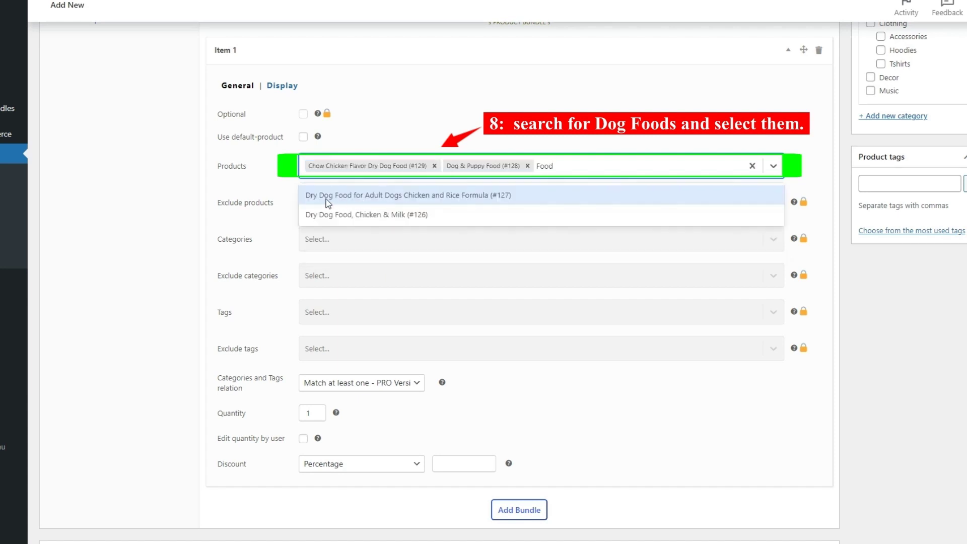
left_click(438, 201)
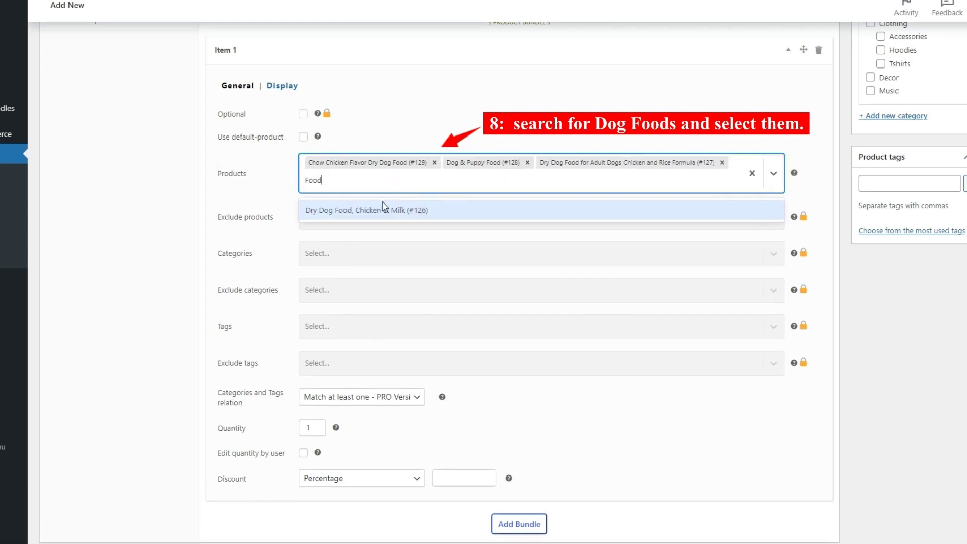
left_click(384, 211)
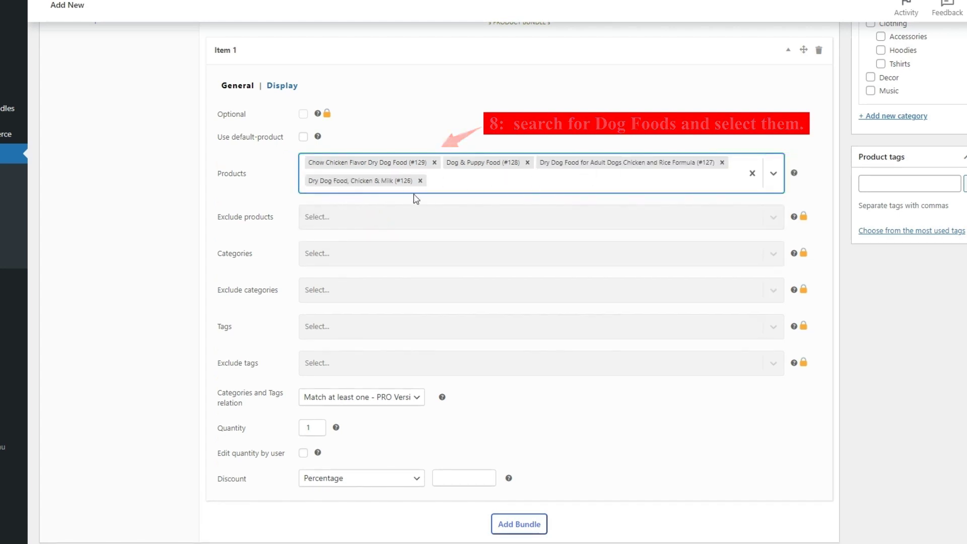
scroll(611, 315, "down", 2)
scroll(611, 315, "down", 1)
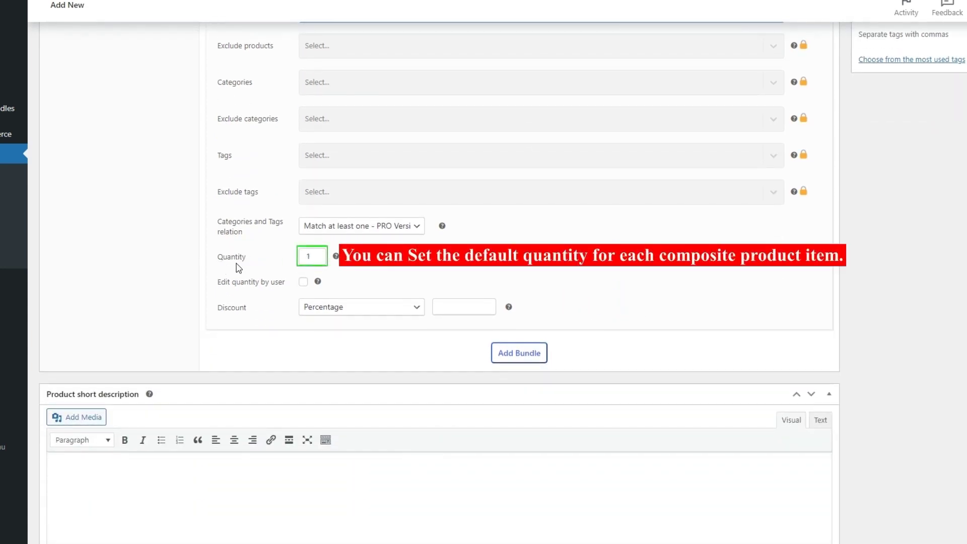
Keep Item 1's default quantity at 1 and let shoppers edit its quantity
left_click(321, 254)
left_click(320, 260)
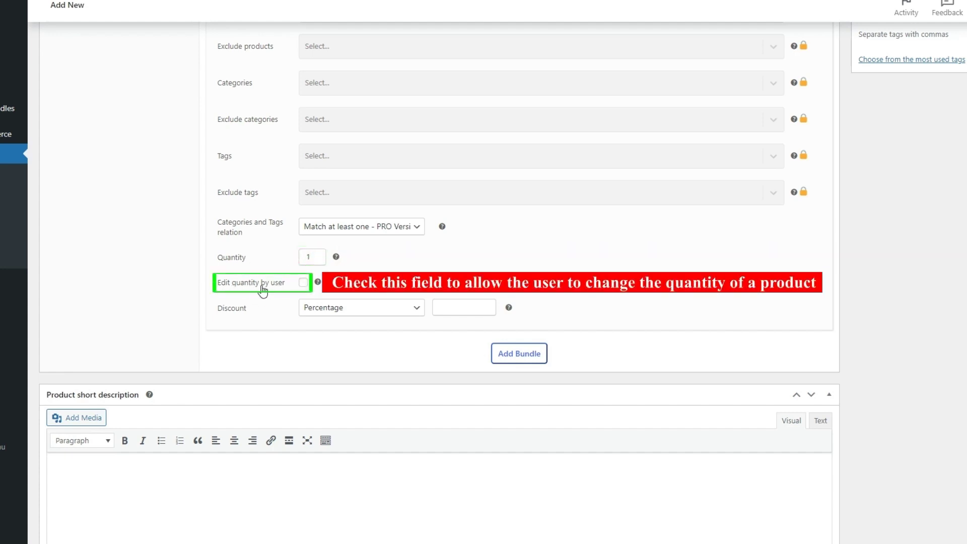
left_click(303, 283)
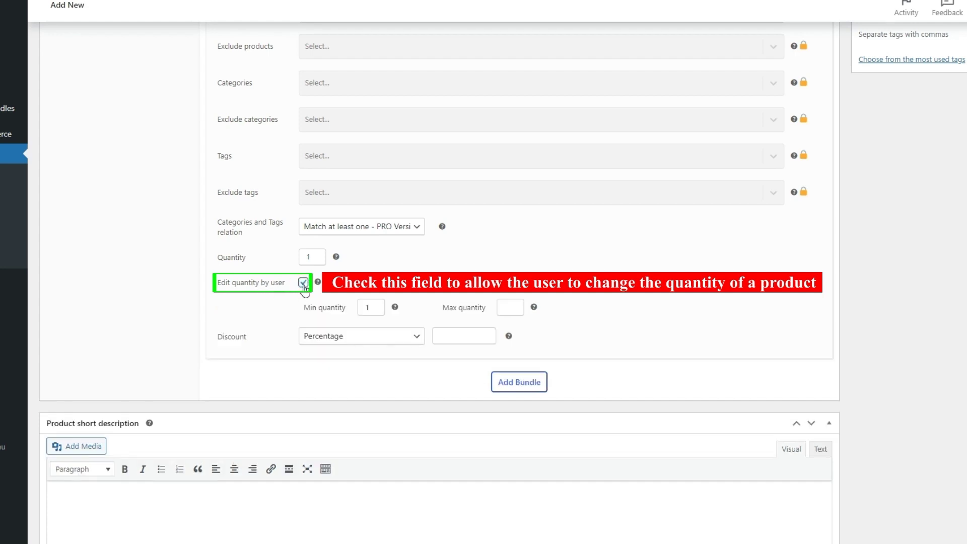
left_click(303, 283)
left_click(303, 283)
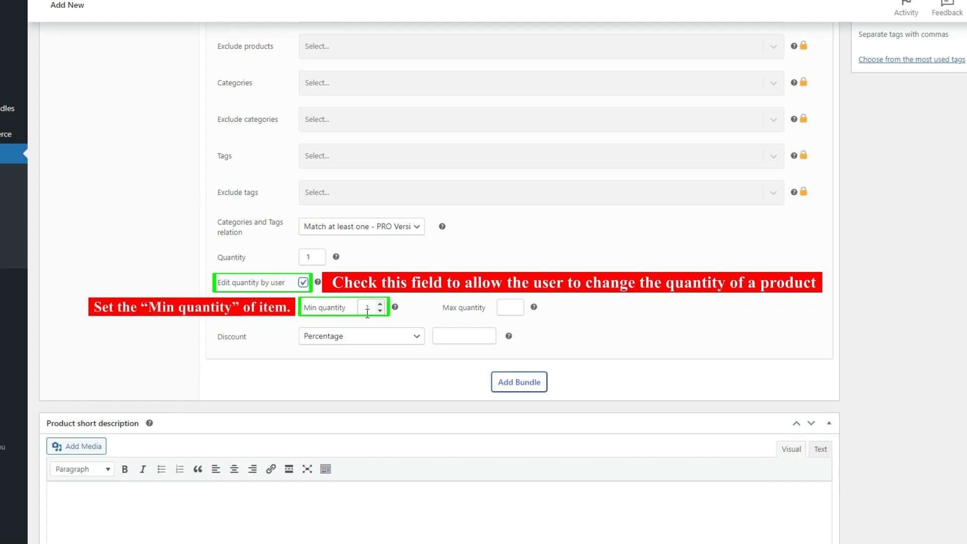
Raise Item 1's minimum quantity and leave its maximum quantity empty
left_click(379, 304)
left_click(380, 305)
left_click(519, 305)
left_click(519, 305)
left_click(519, 305)
left_click(519, 305)
left_click(519, 312)
left_click(520, 311)
left_click(520, 312)
double_click(502, 308)
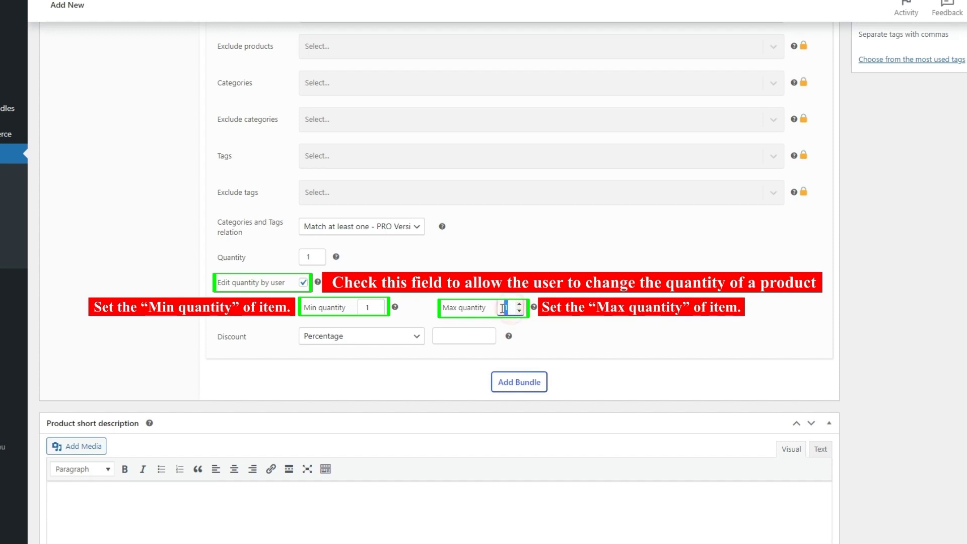
key("BackSpace")
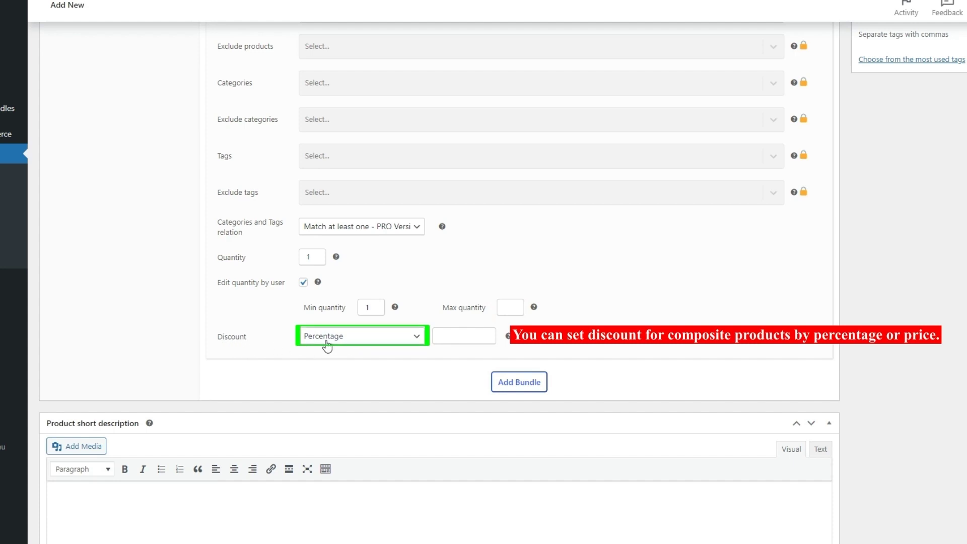
Give Item 1 a 5 Percentage discount and add an empty Item 2
left_click(411, 336)
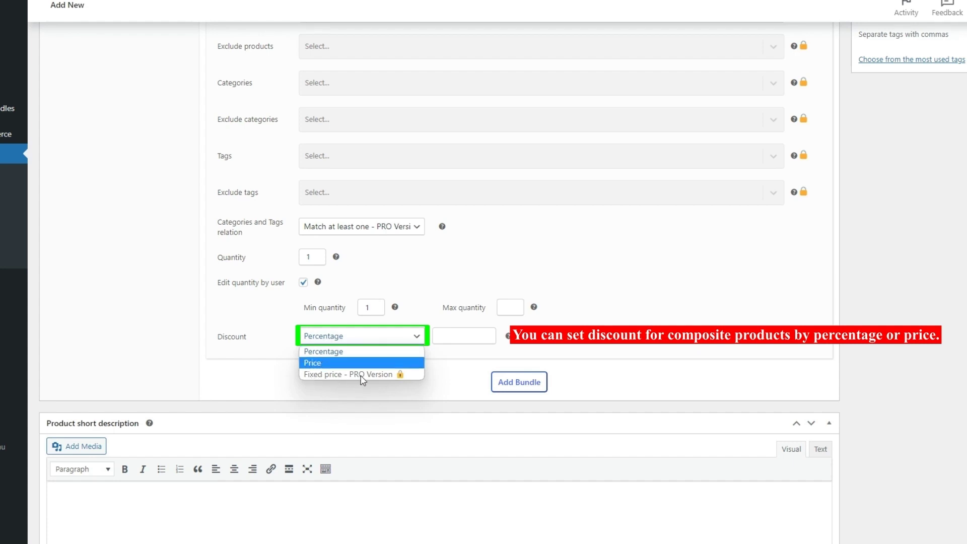
left_click(310, 352)
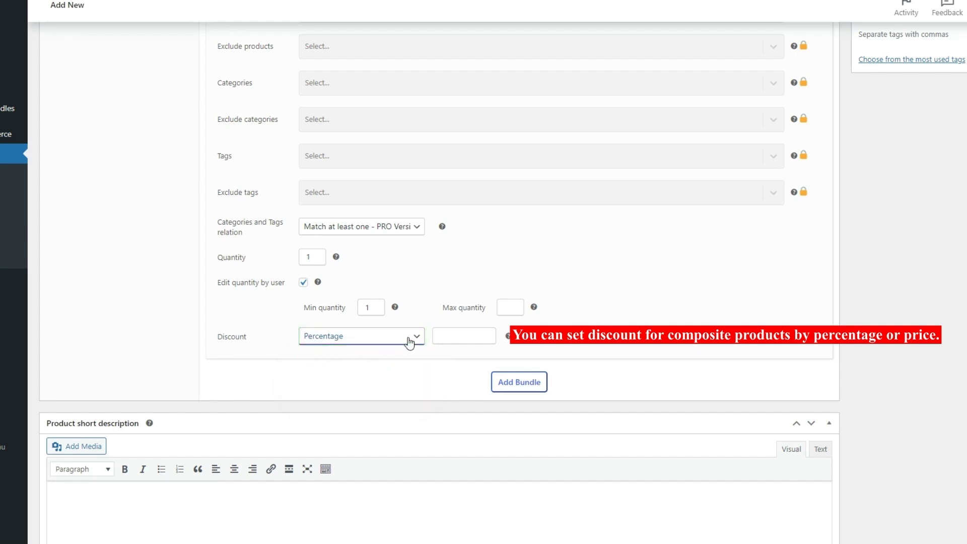
left_click(439, 337)
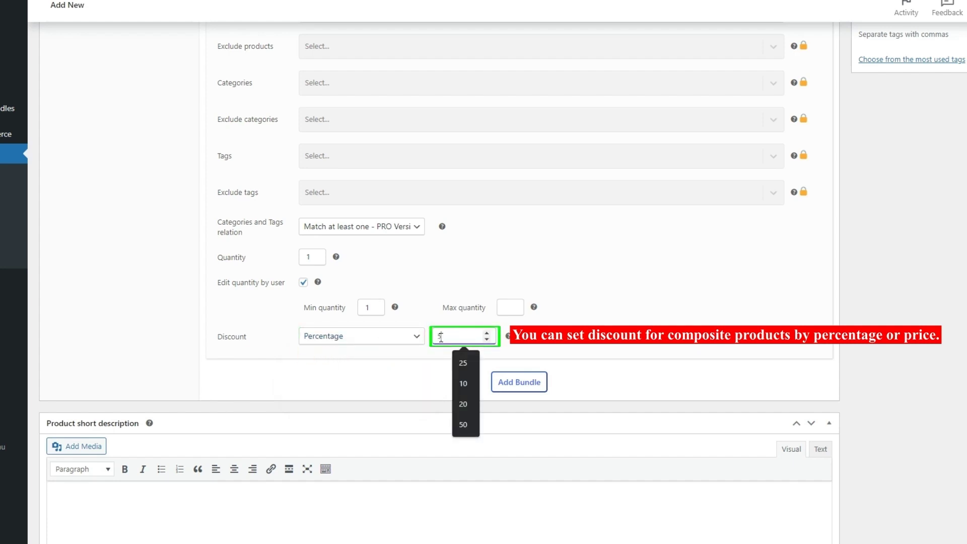
type("5")
left_click(428, 353)
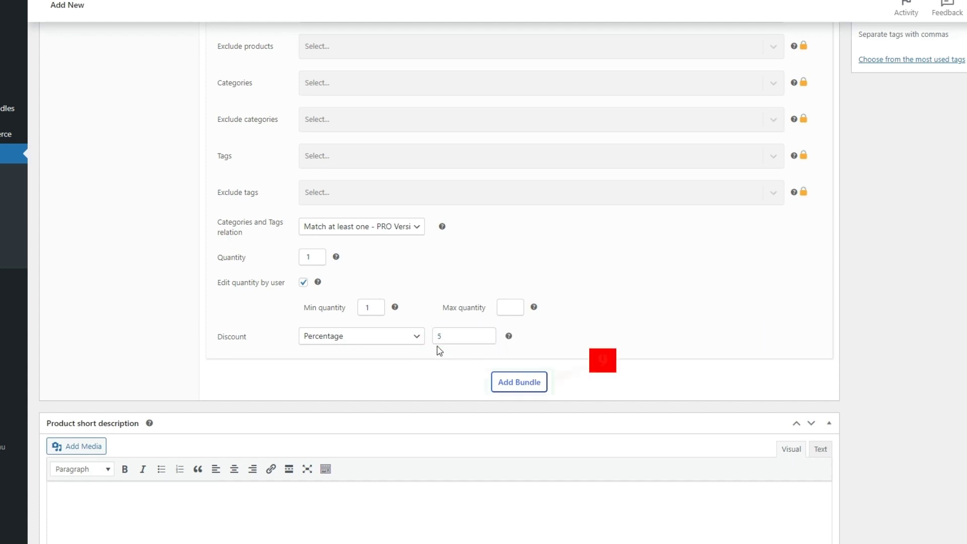
left_click(518, 389)
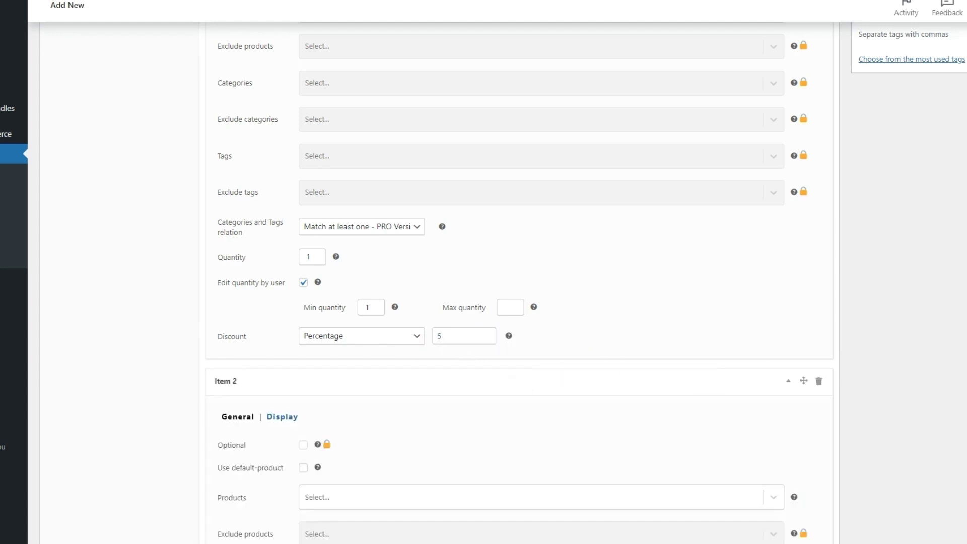
Search 'Bowl' and add all five dog bowls (#134–#138) to Item 2
scroll(440, 282, "down", 7)
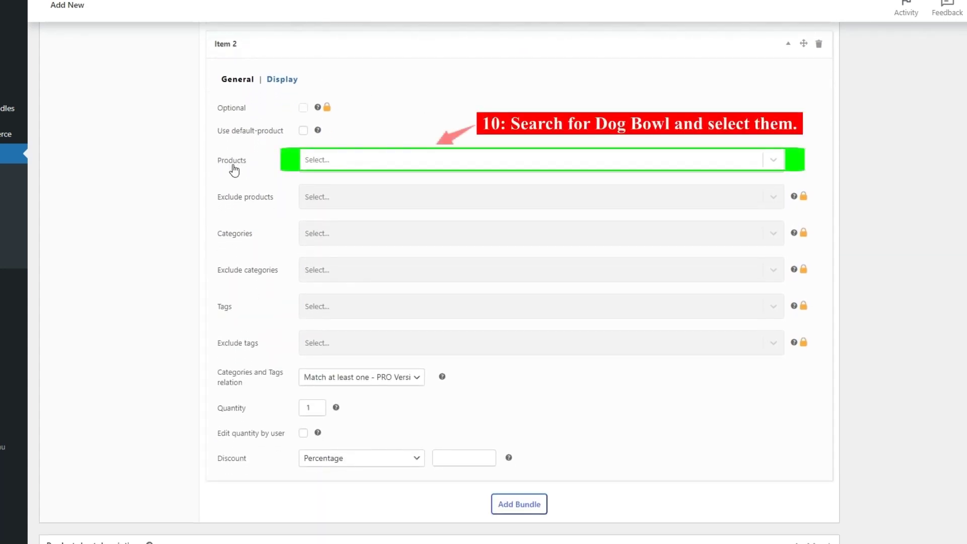
left_click(318, 160)
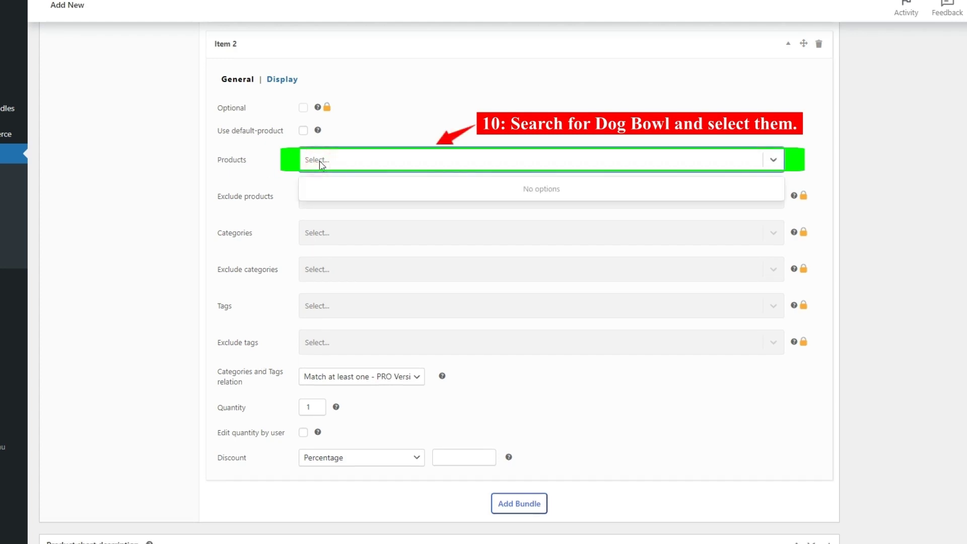
type("Bowl")
double_click(321, 161)
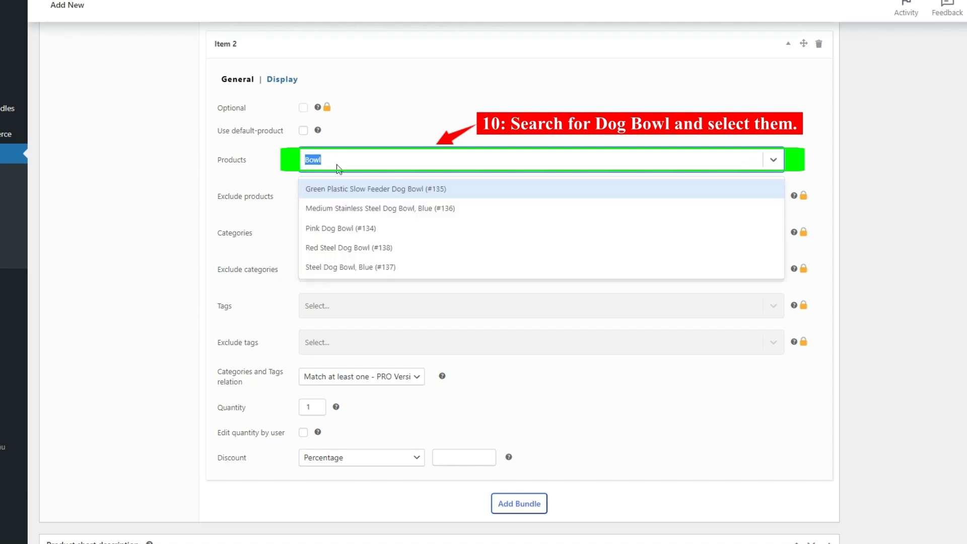
left_click(410, 196)
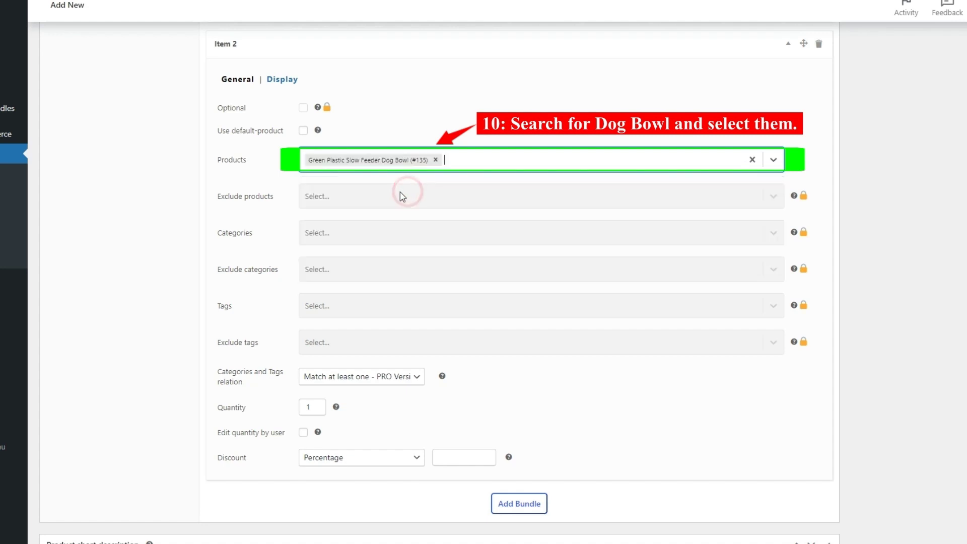
left_click(412, 196)
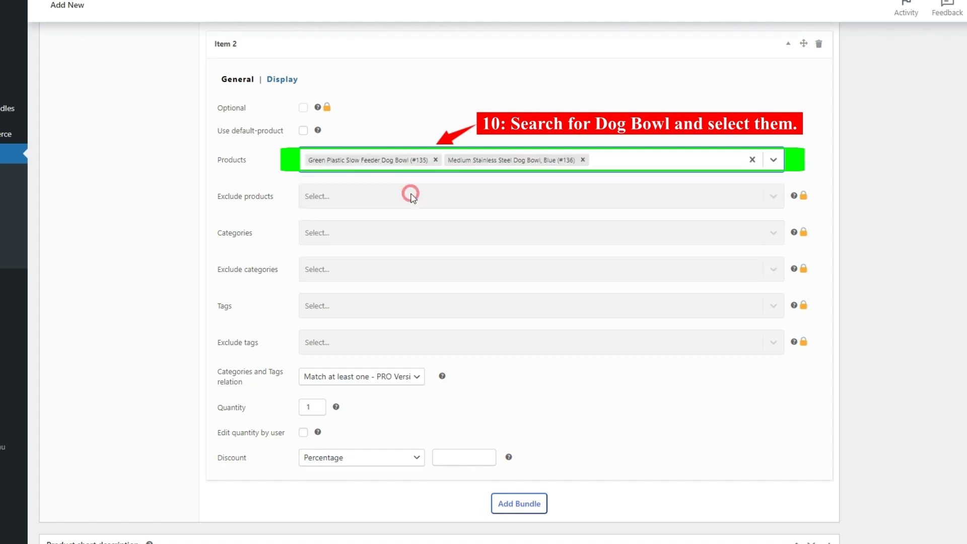
left_click(358, 196)
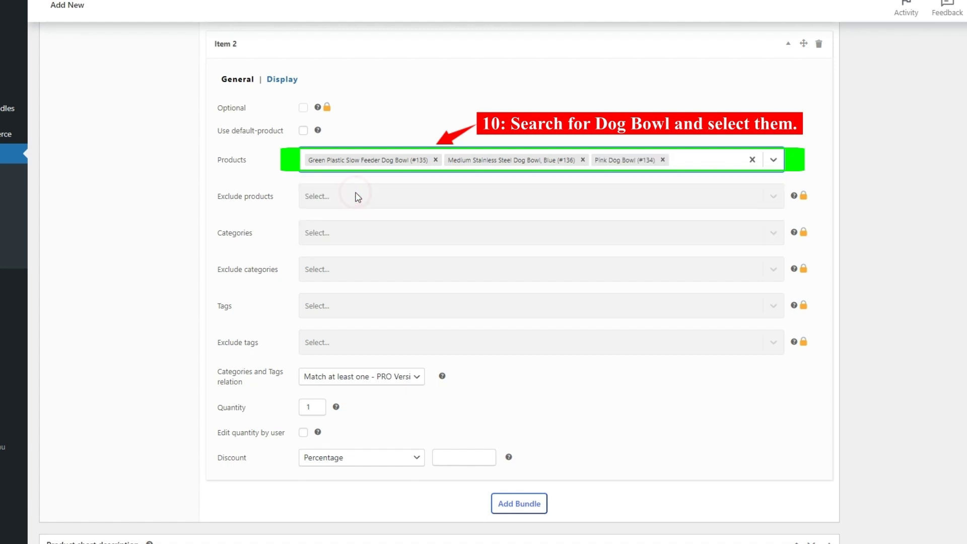
left_click(363, 195)
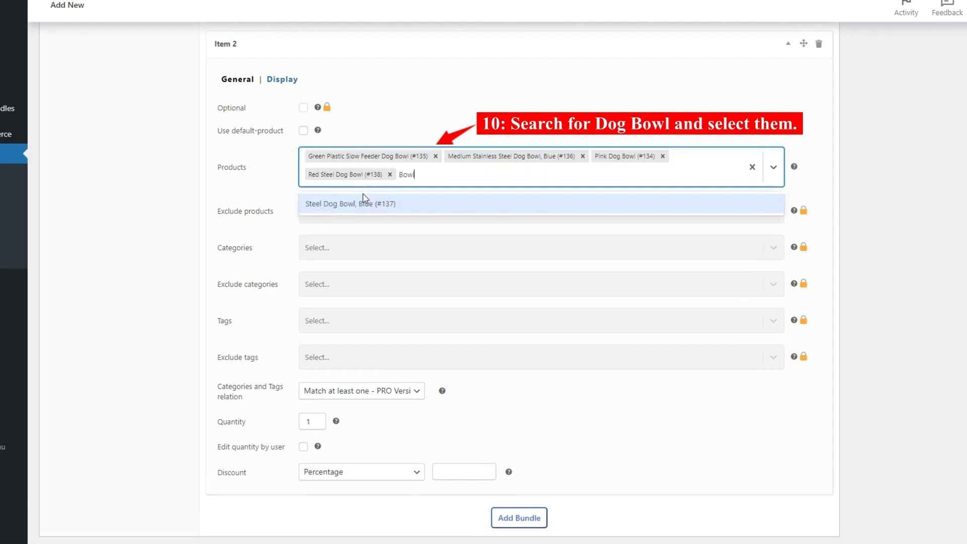
left_click(364, 204)
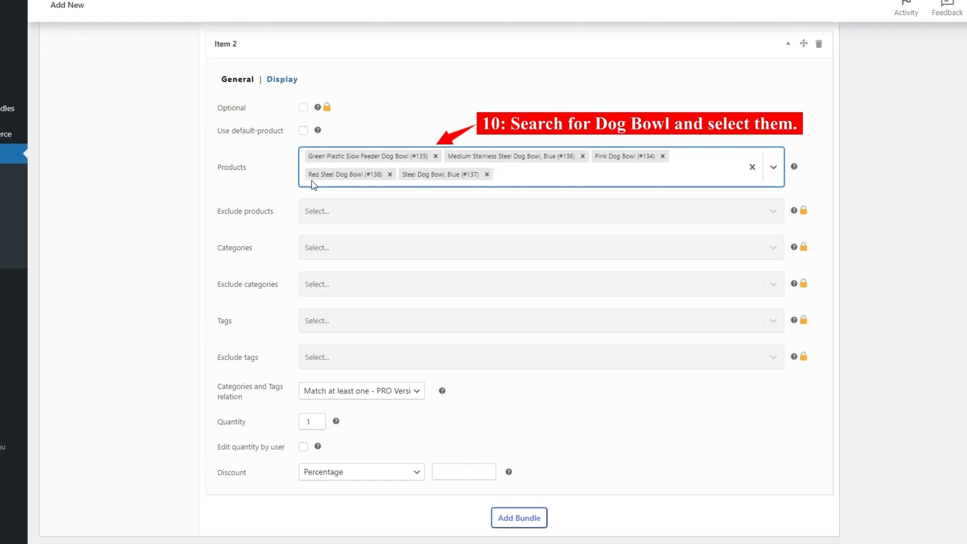
Let shoppers edit Item 2's quantity, give it a 10 Percentage discount, and add Item 3
scroll(529, 257, "down", 1)
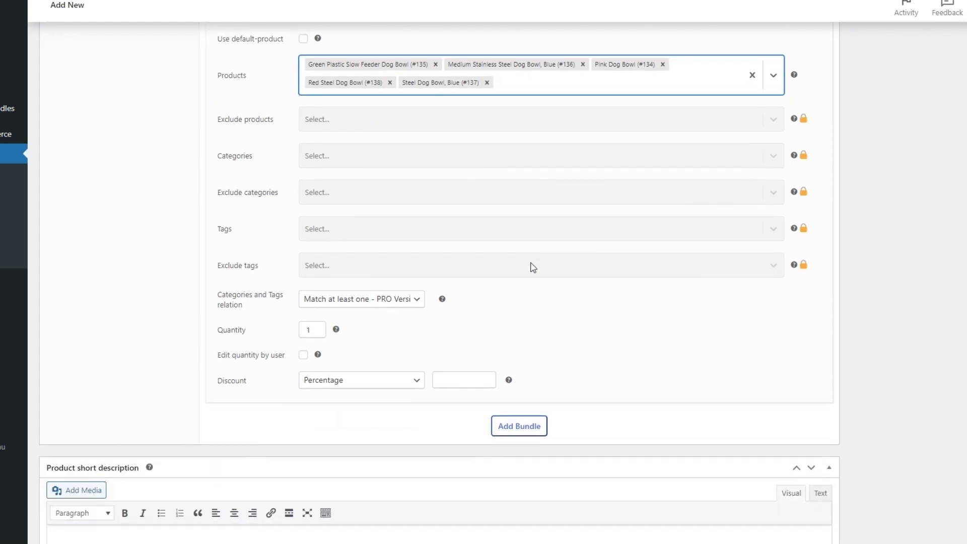
scroll(533, 267, "down", 1)
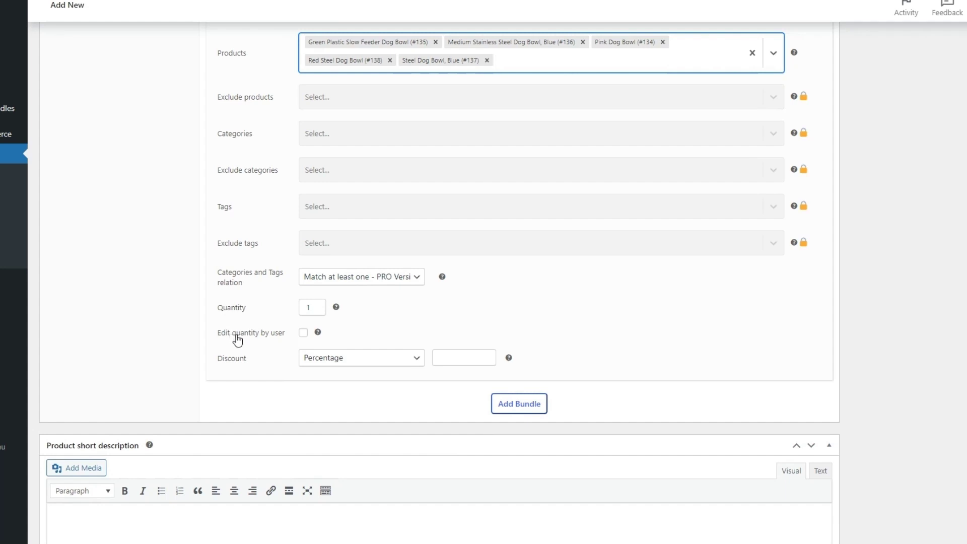
left_click(304, 333)
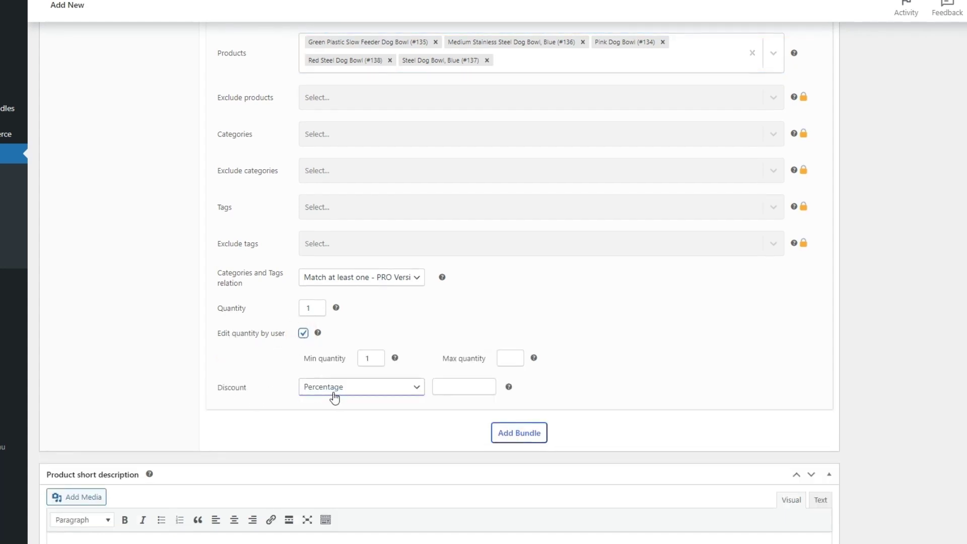
left_click(455, 391)
type("1")
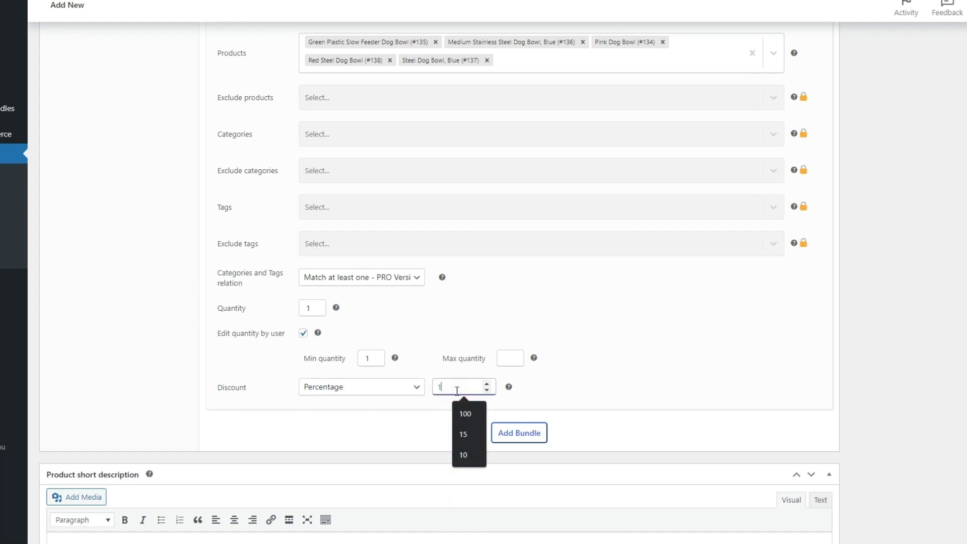
type("0")
left_click(537, 401)
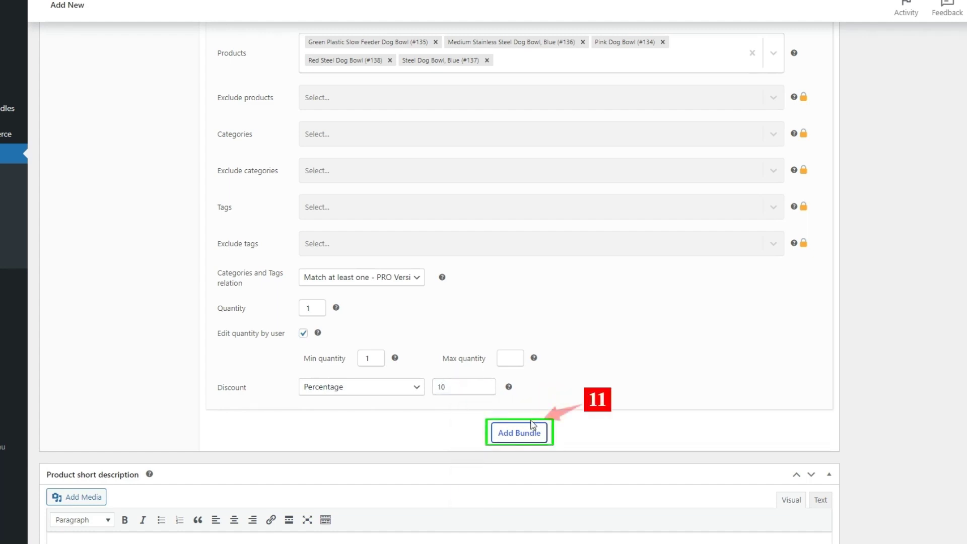
left_click(530, 441)
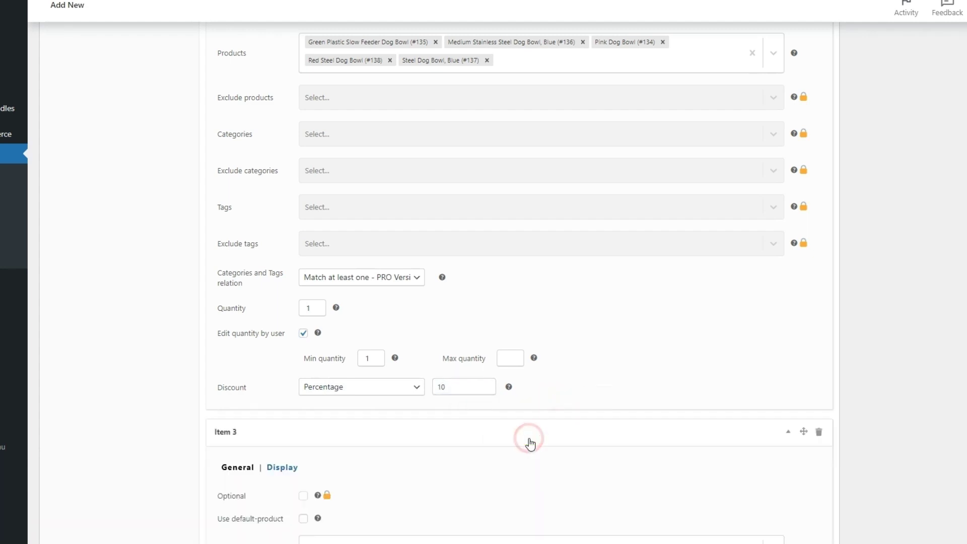
Search 'Toy' and add the five dog toys (#121–#125) to Item 3
scroll(641, 376, "down", 8)
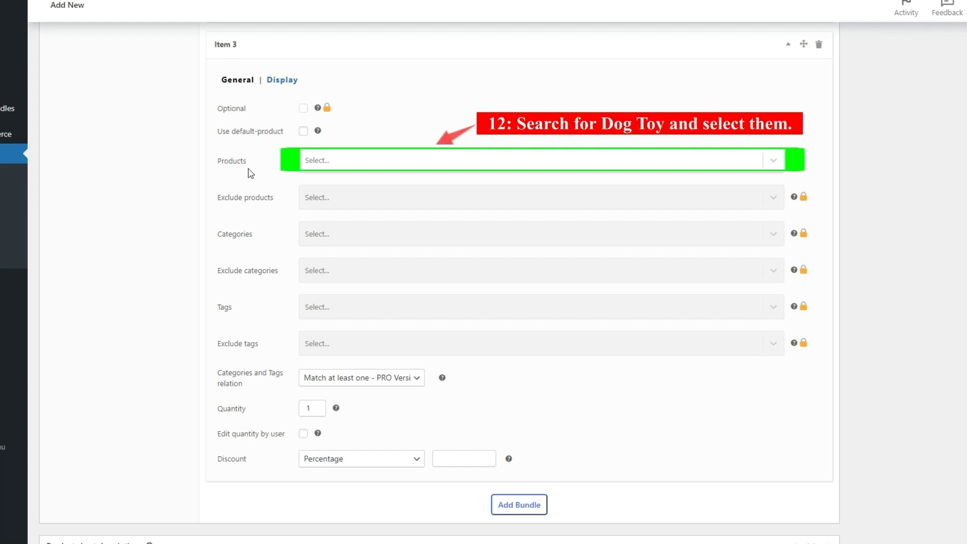
left_click(319, 163)
type("Toy")
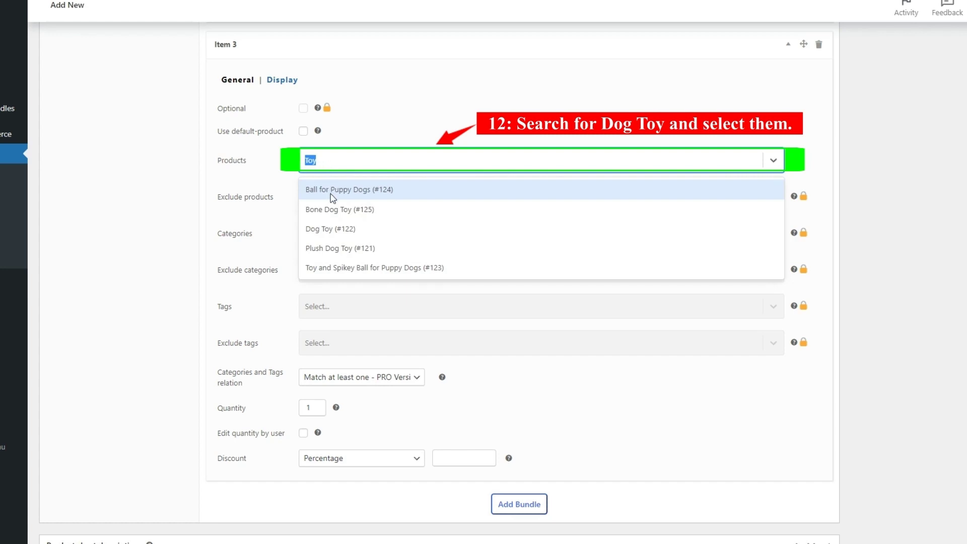
left_click(332, 197)
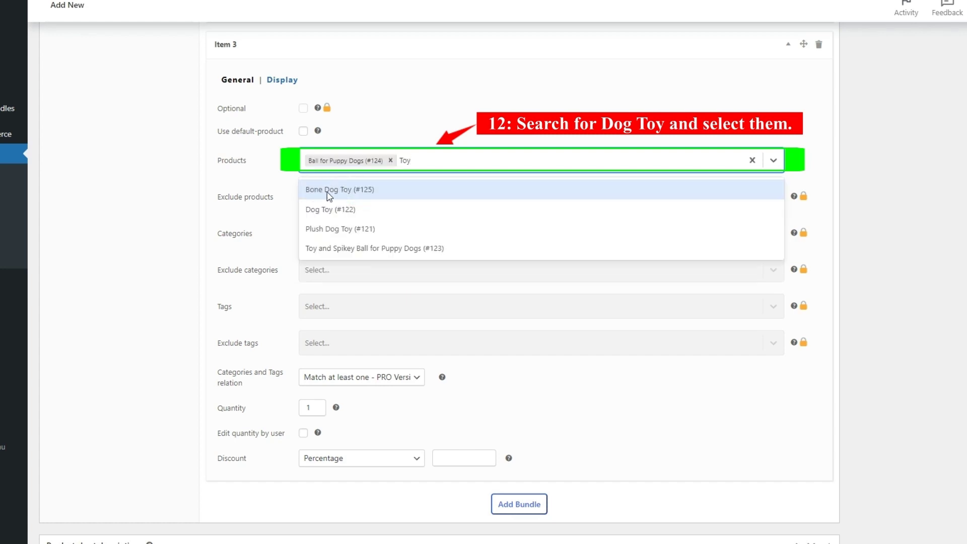
left_click(355, 195)
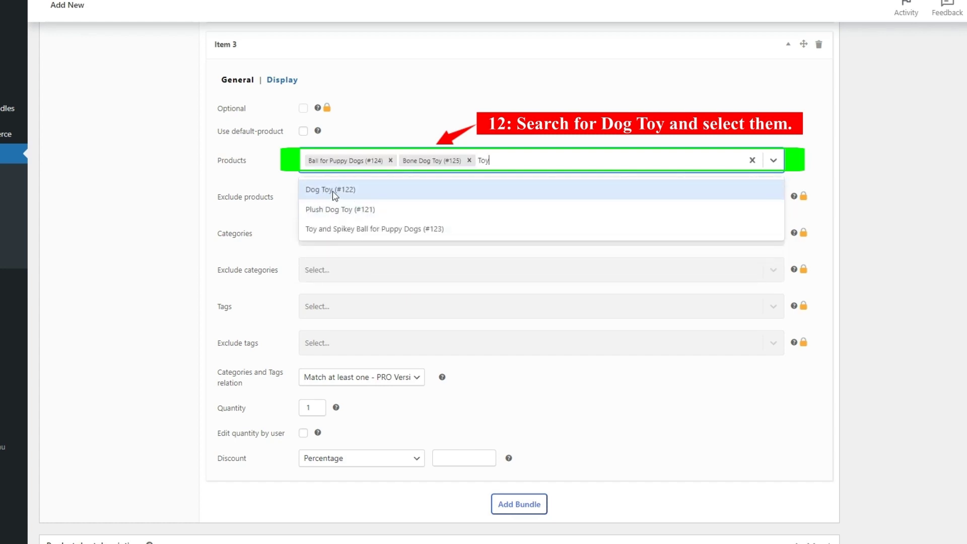
left_click(334, 194)
left_click(341, 194)
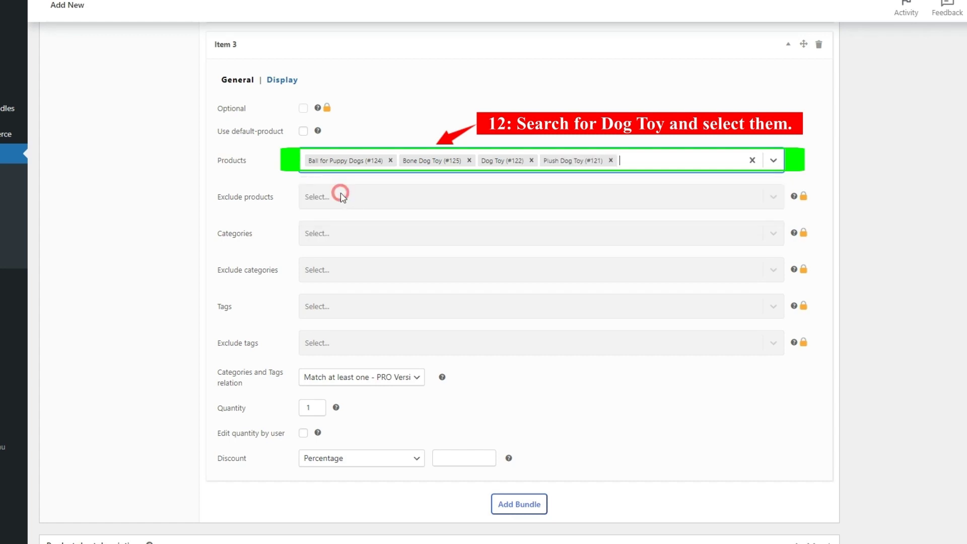
left_click(384, 195)
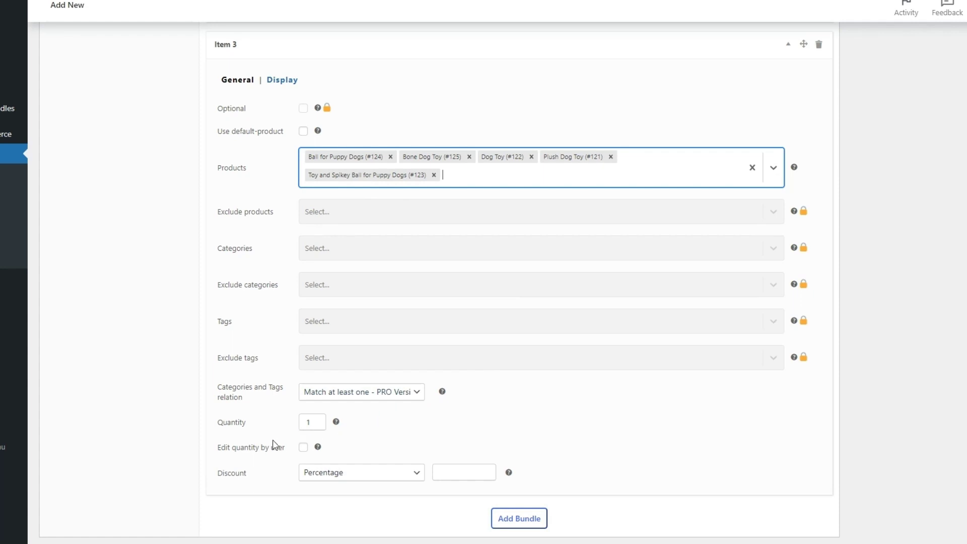
Let shoppers edit Item 3's quantity and give it a 20 Percentage discount
left_click(301, 449)
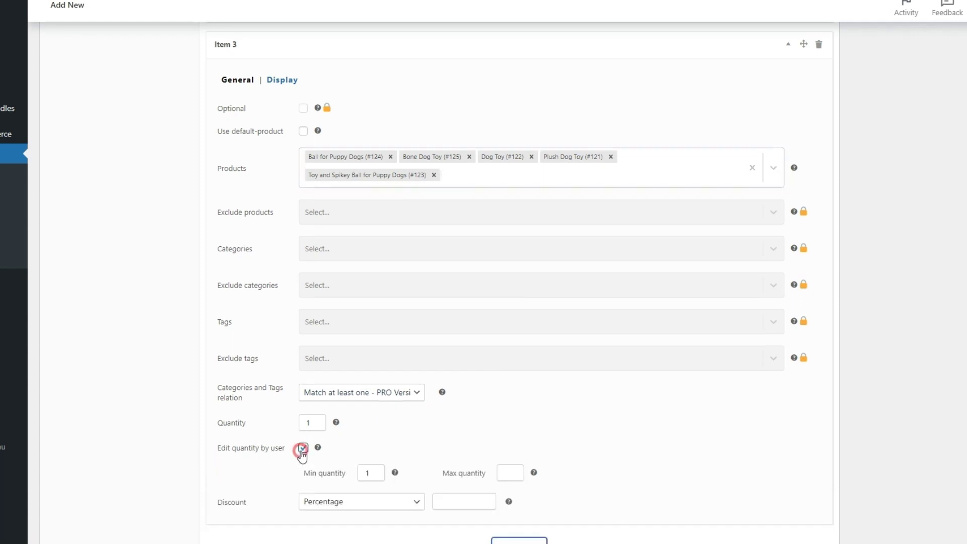
scroll(234, 515, "down", 2)
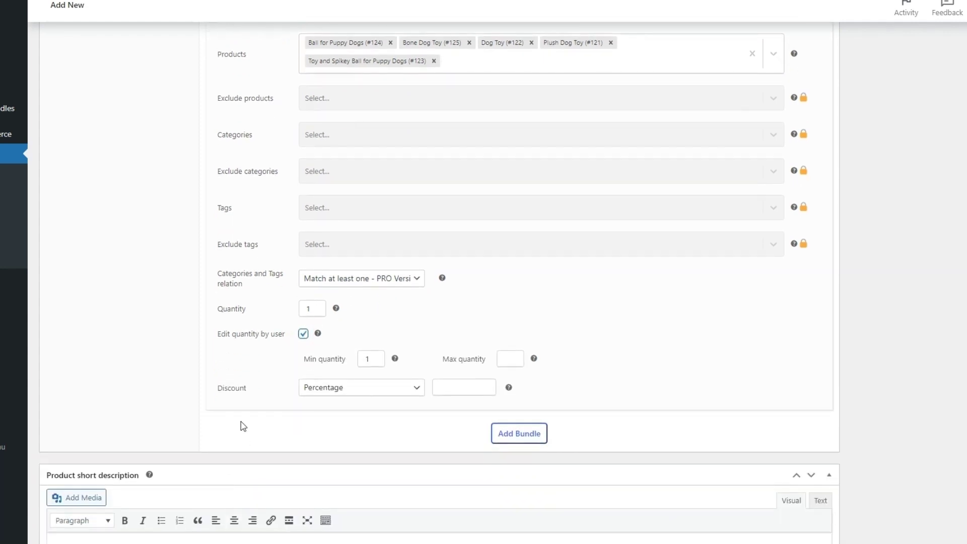
left_click(451, 387)
left_click(451, 387)
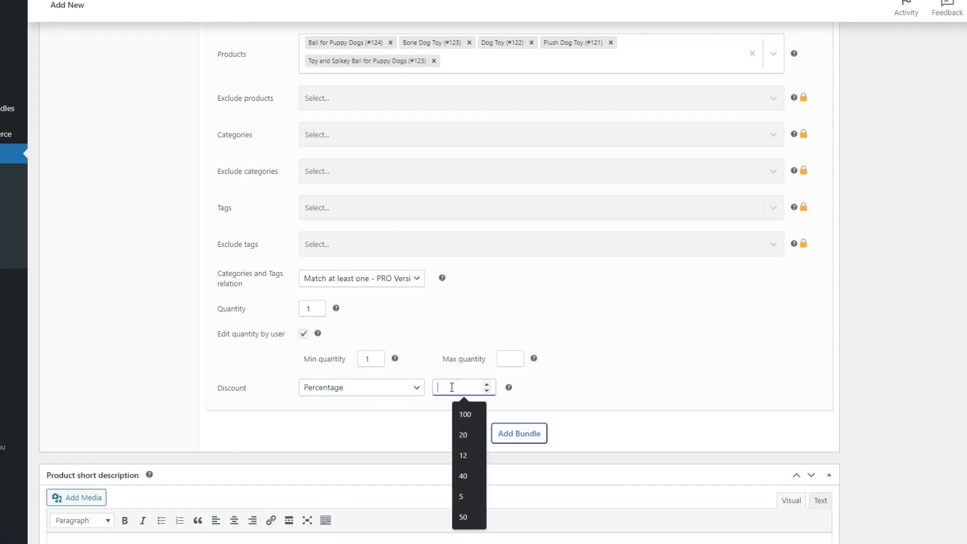
type("20")
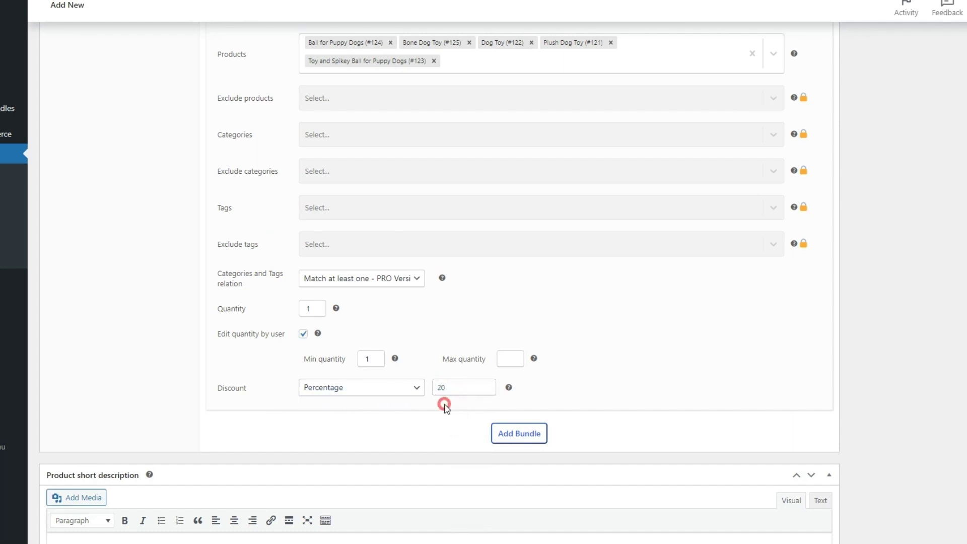
left_click(447, 401)
scroll(655, 382, "up", 1)
scroll(665, 382, "up", 10)
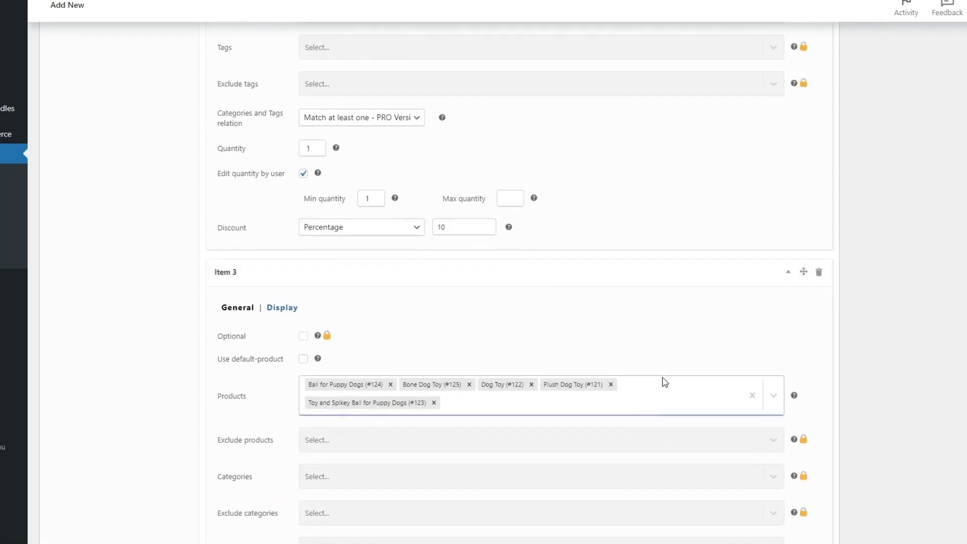
Set the bundle title to 'Set your Composite Products'
scroll(665, 382, "up", 7)
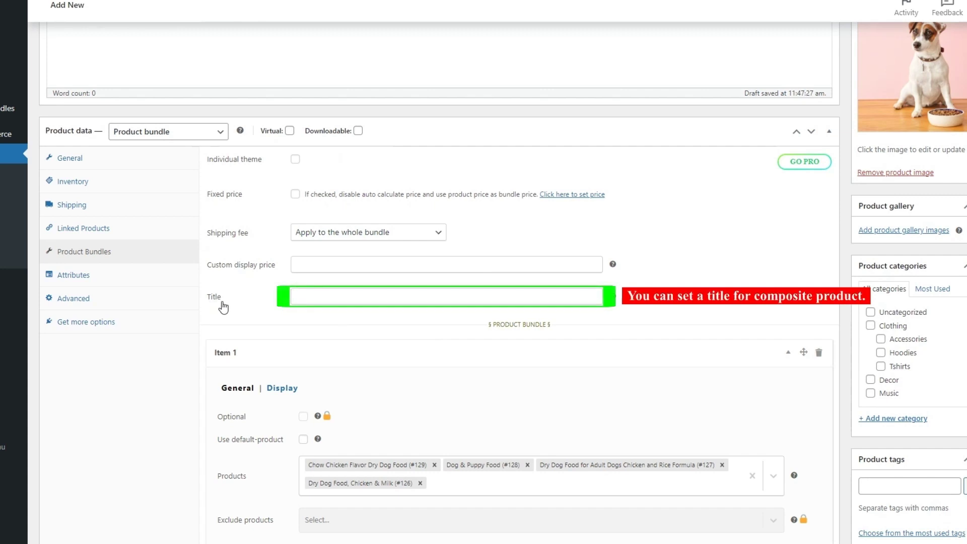
left_click(313, 298)
type("se")
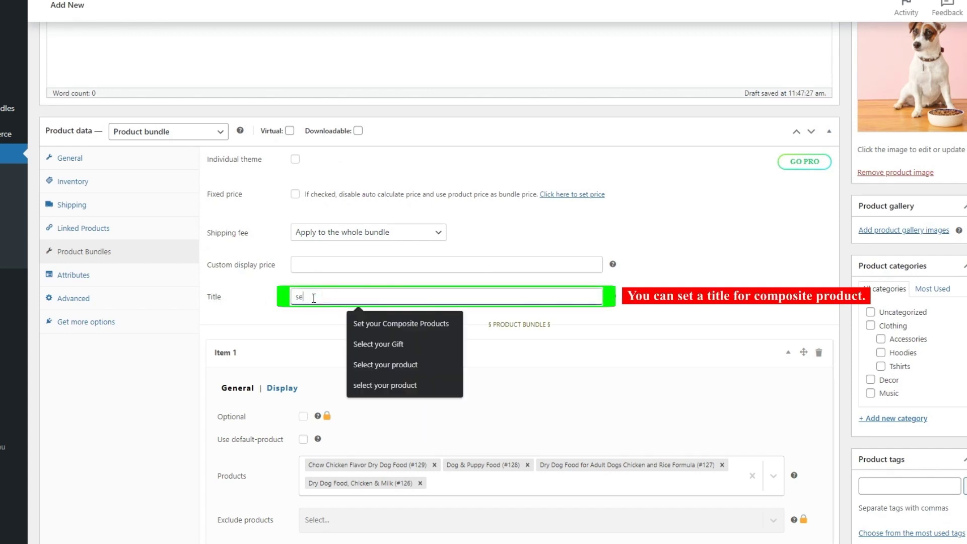
left_click(366, 322)
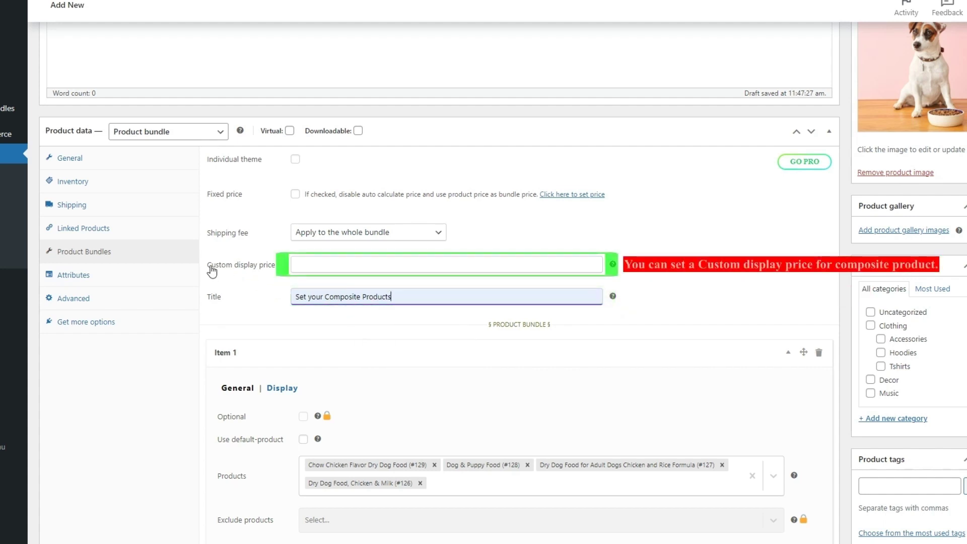
Enter 'From $44.57 - $59.90' as the custom display price
left_click(309, 266)
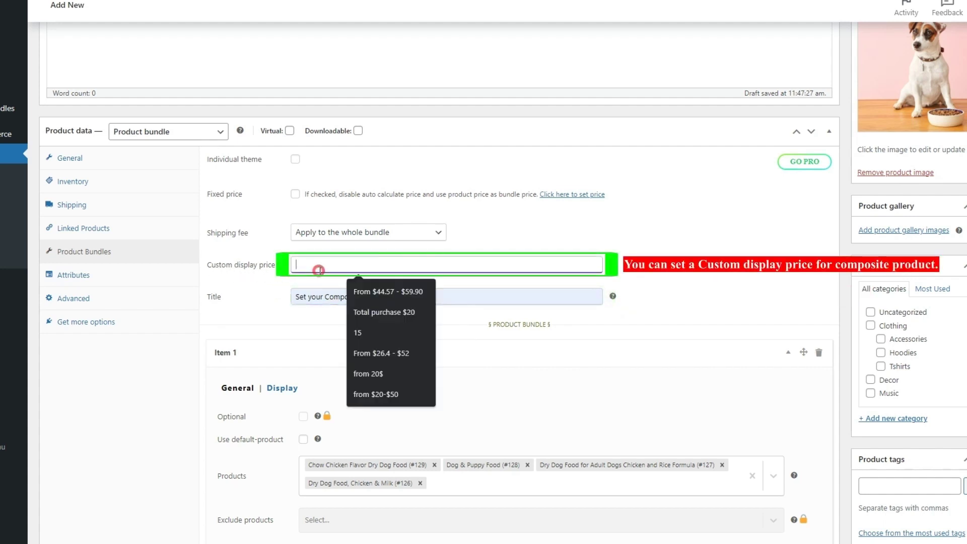
type("from")
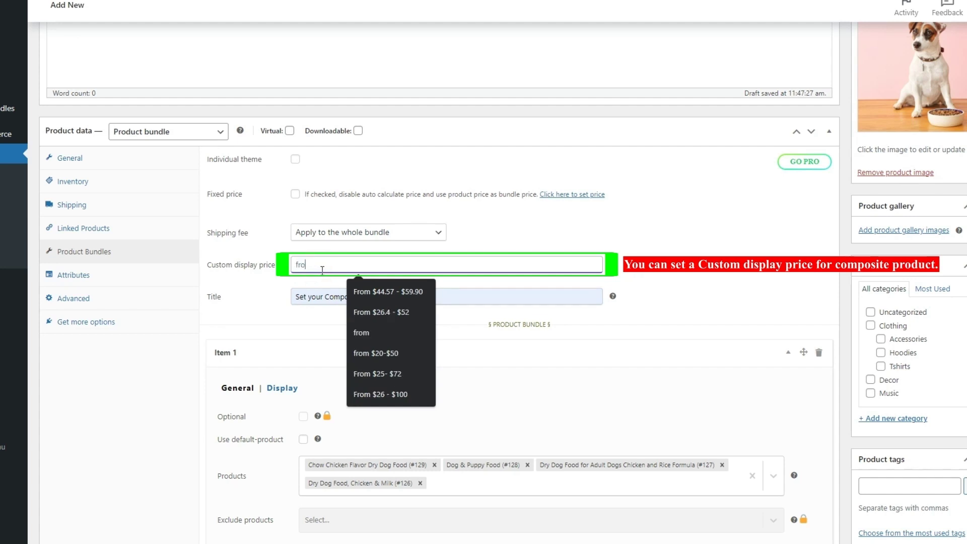
left_click(369, 291)
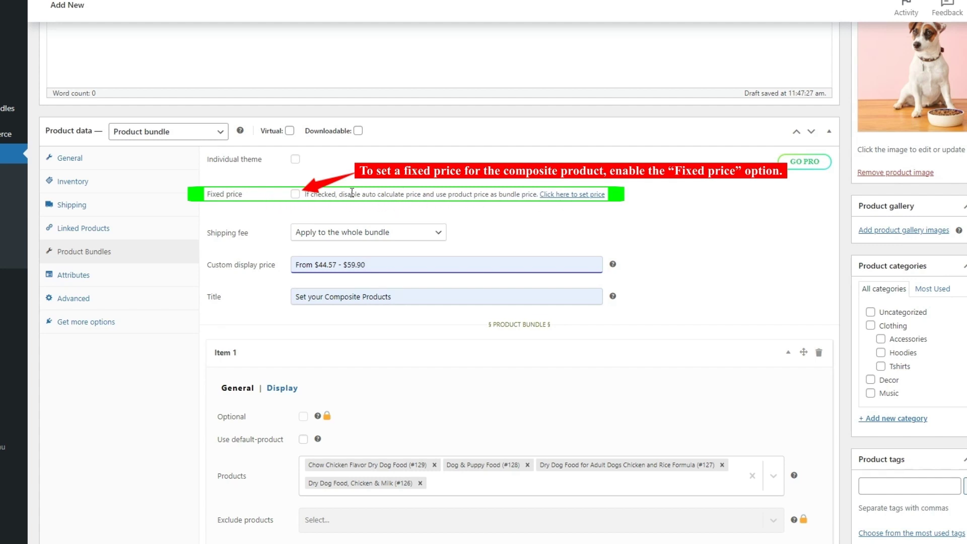
left_click(296, 196)
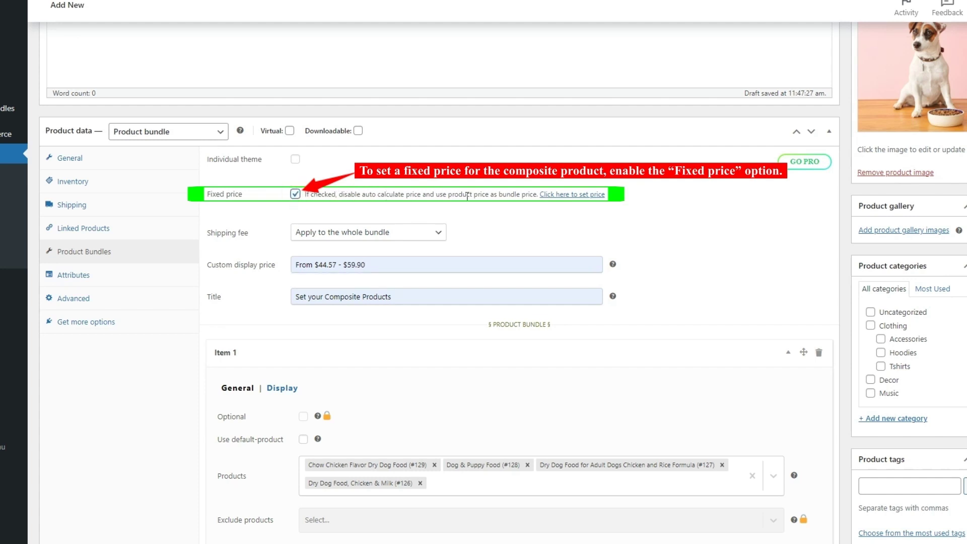
left_click(556, 196)
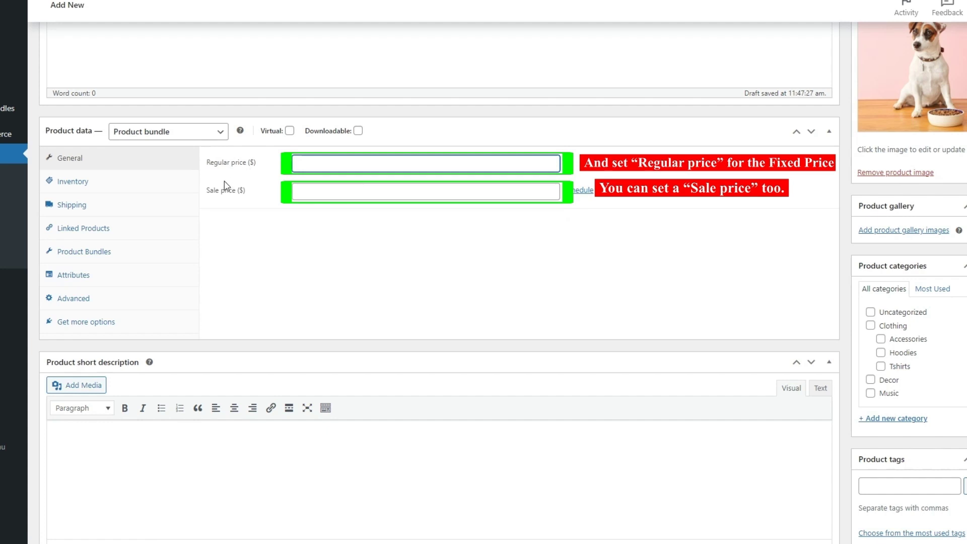
left_click(297, 162)
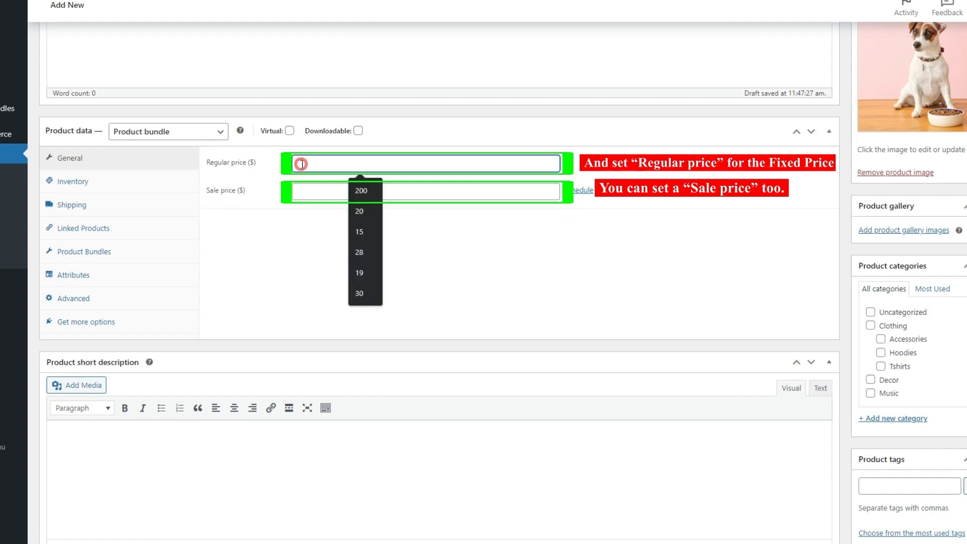
left_click(357, 191)
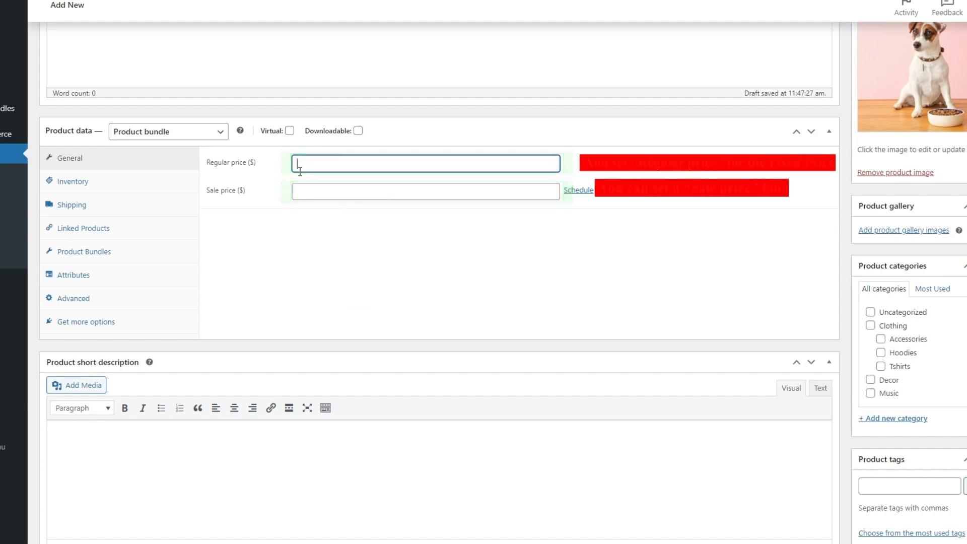
left_click(97, 258)
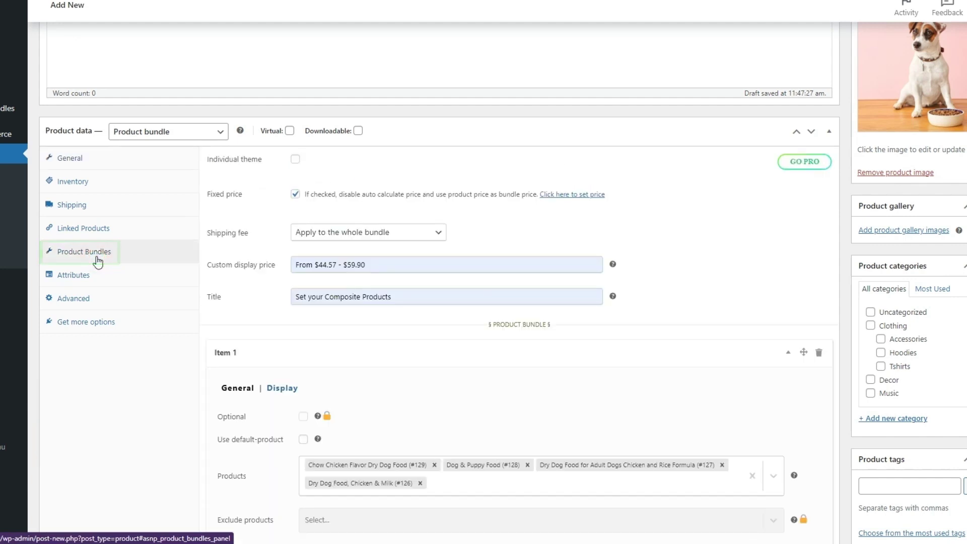
left_click(295, 194)
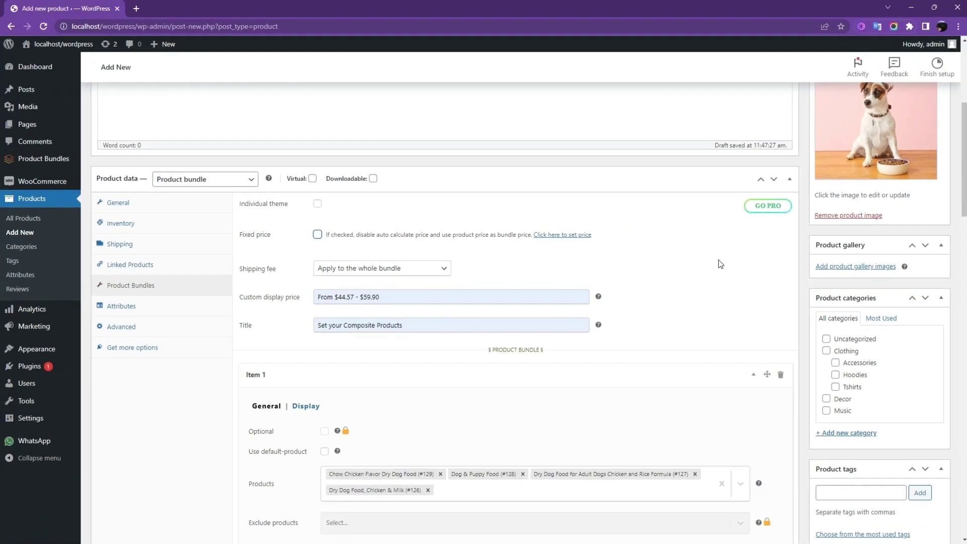
Publish the Build Your Own Pet Basket bundle and view its live product page in a new tab
scroll(696, 259, "up", 5)
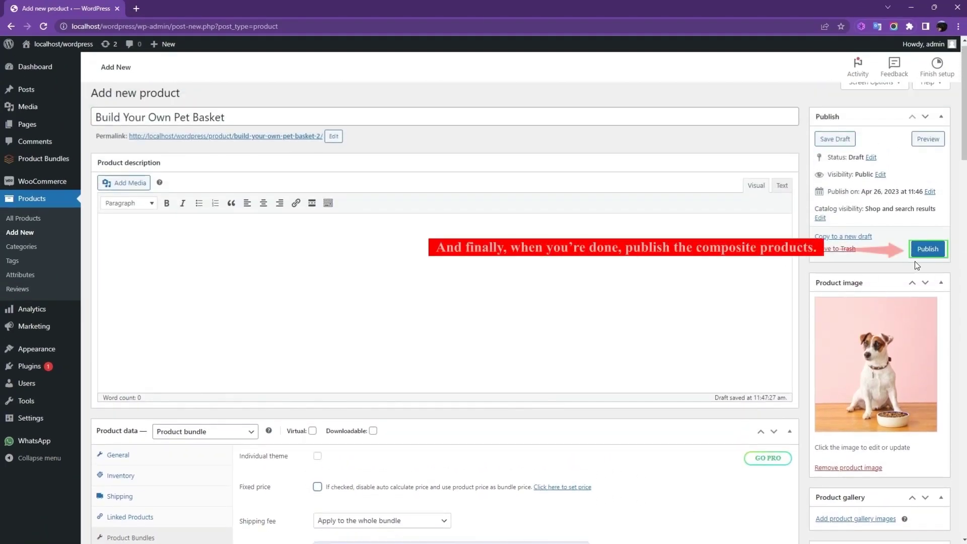
left_click(931, 254)
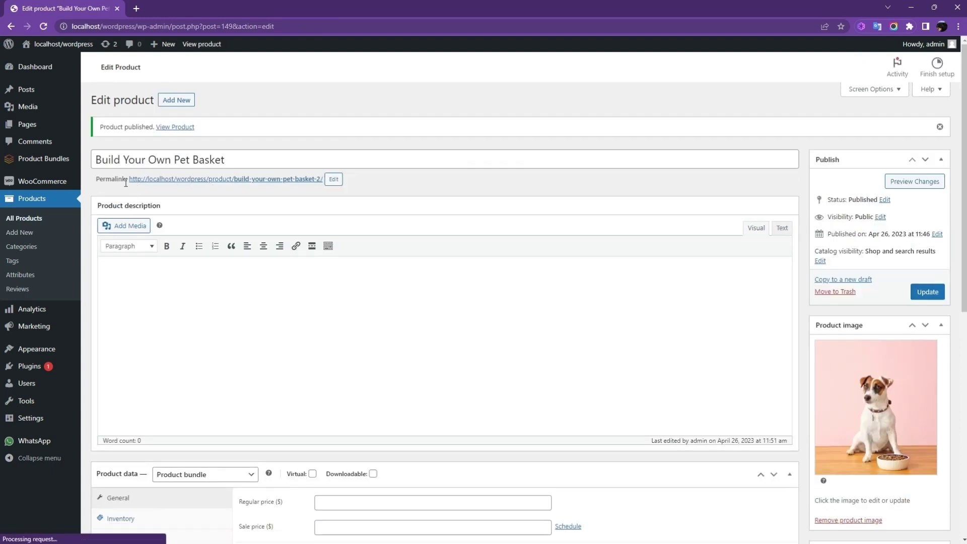
right_click(265, 180)
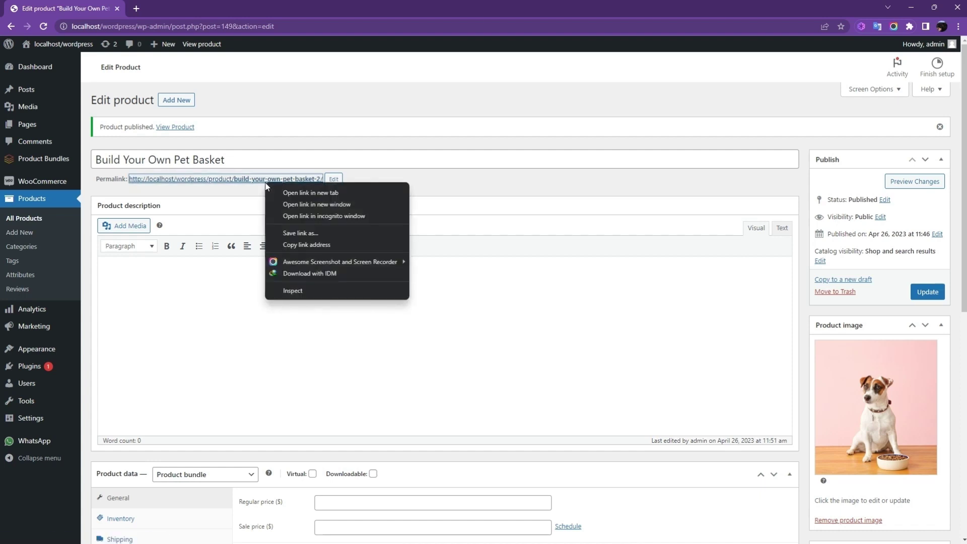
left_click(324, 196)
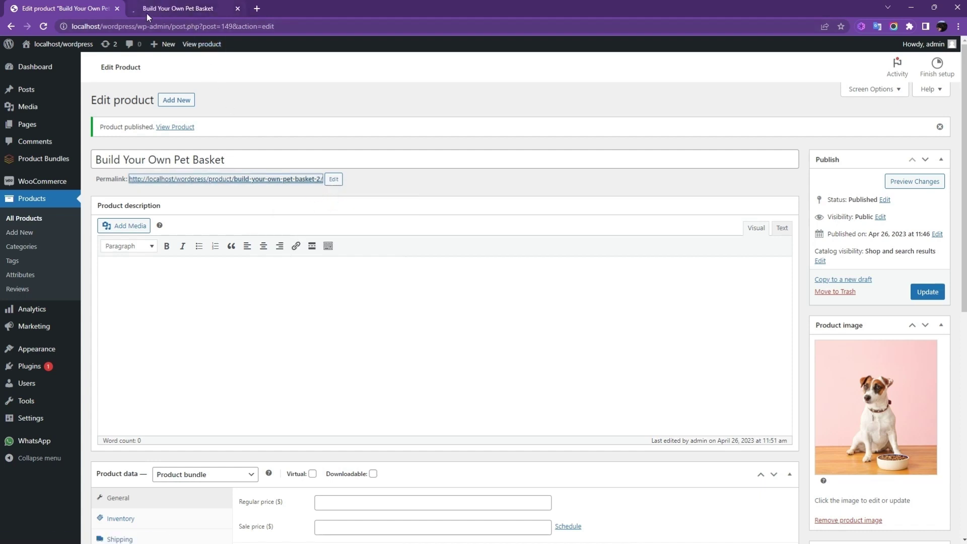
left_click(184, 11)
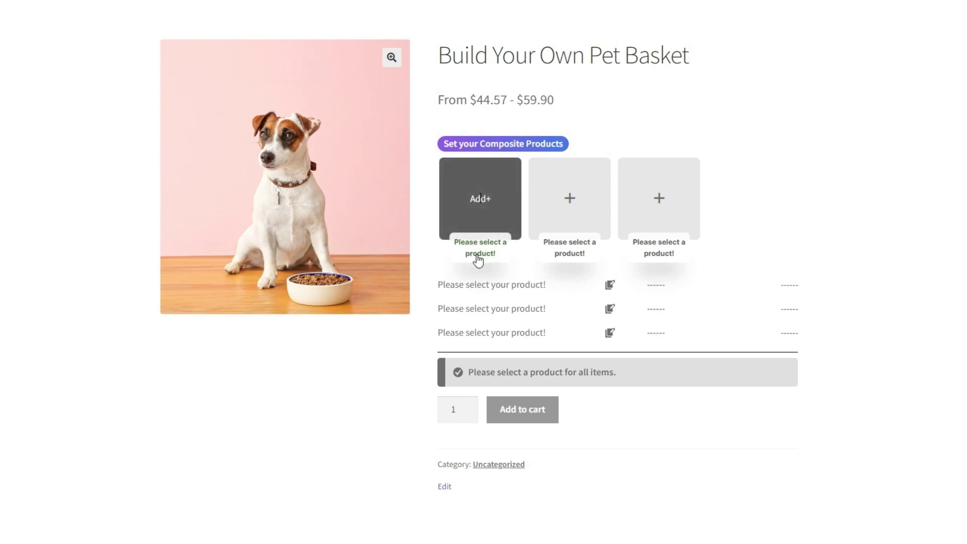
Put Dry Dog Food, Chicken & Milk in slot one and Pink Dog Bowl in slot two
left_click(473, 216)
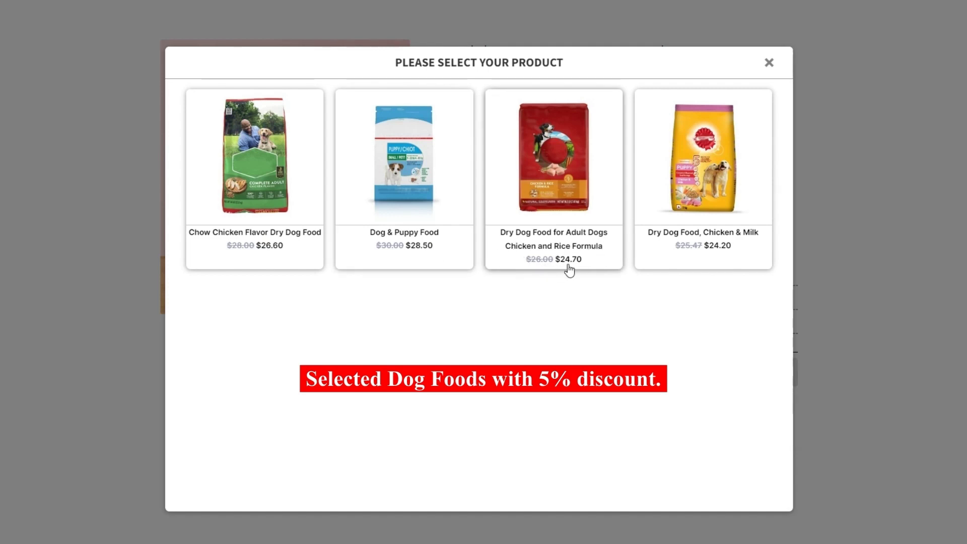
left_click(700, 216)
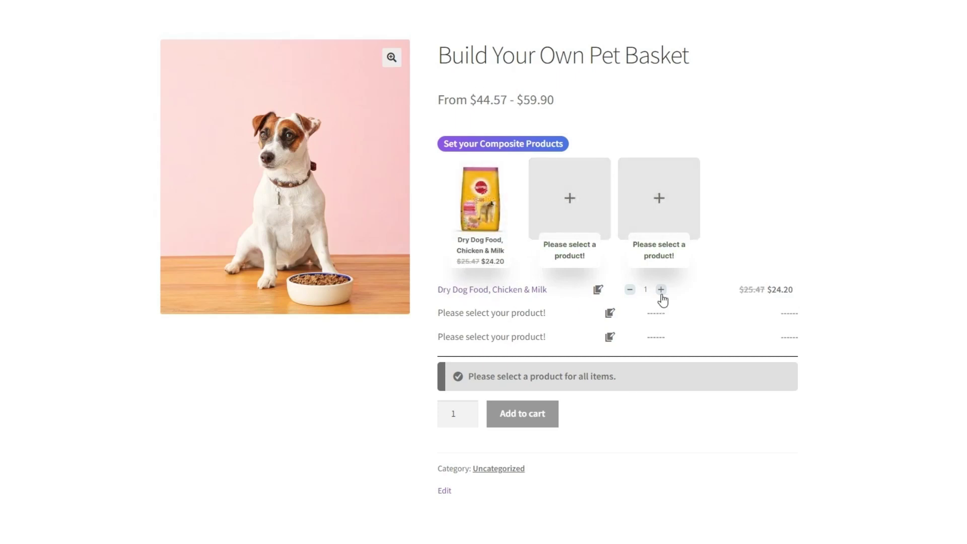
left_click(567, 228)
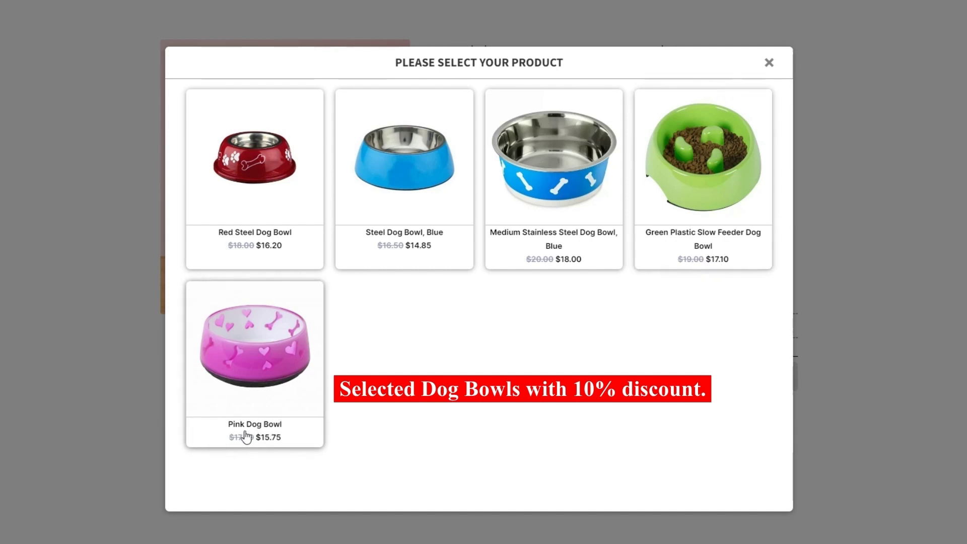
left_click(254, 378)
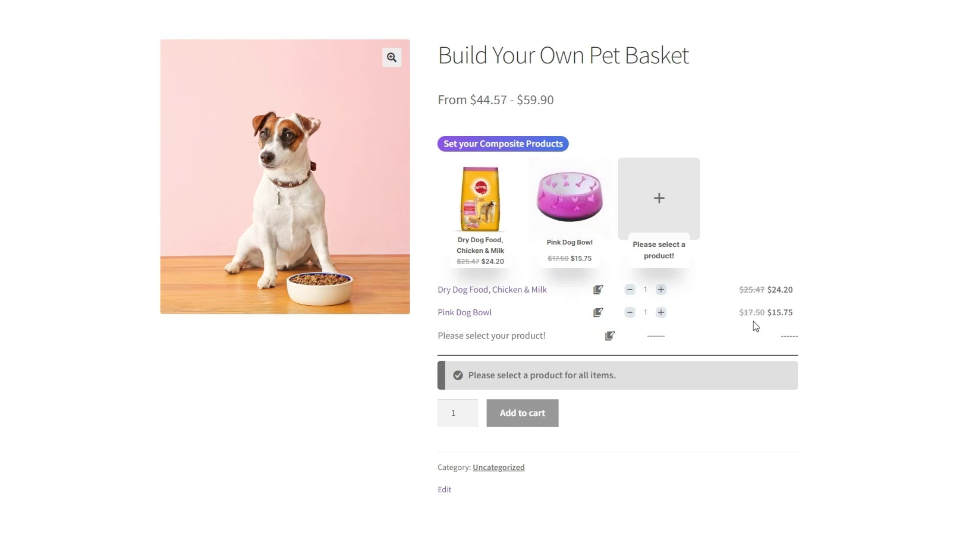
Fill the third basket slot with Dog Toy ($6.40), making the total $46.35
left_click(666, 225)
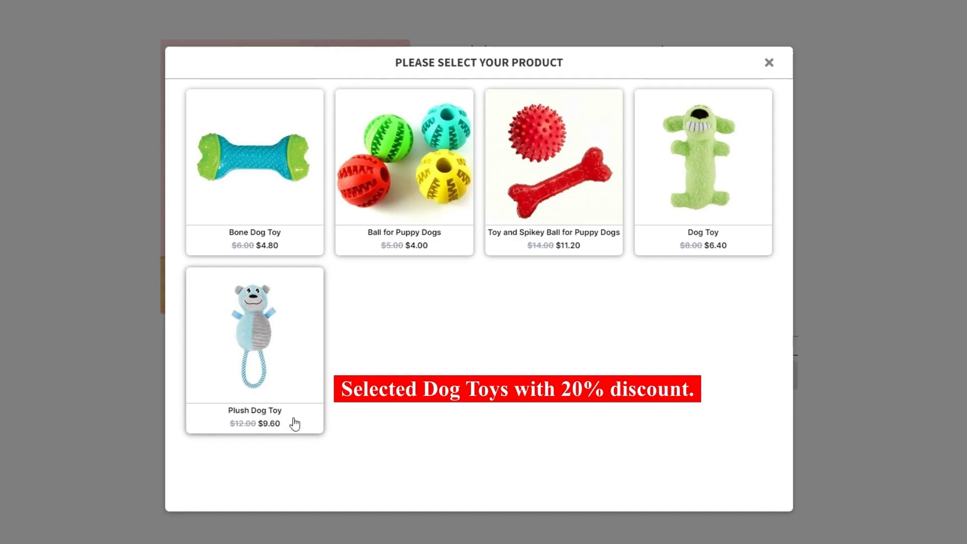
left_click(654, 244)
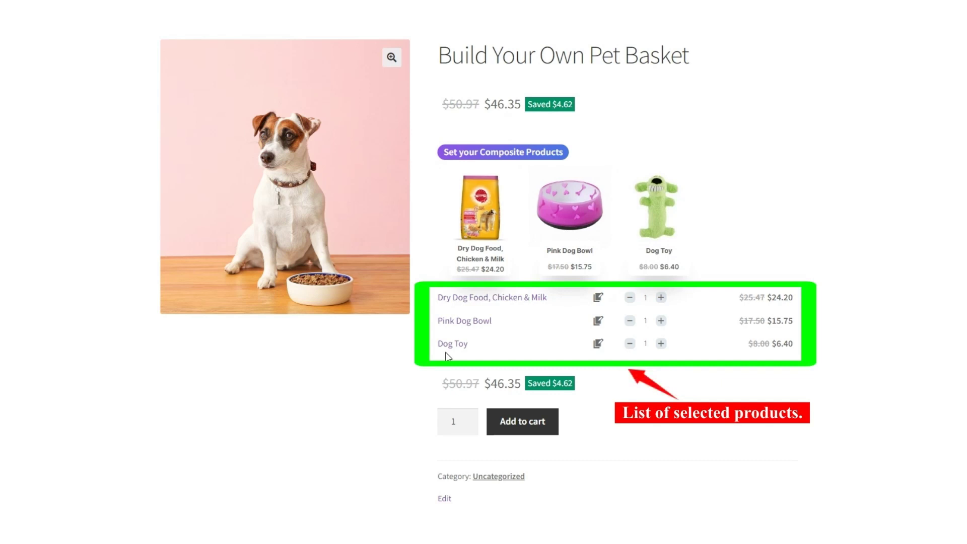
Test the Dog Toy and Pink Dog Bowl quantities, leaving both at 1
left_click(661, 345)
left_click(661, 345)
left_click(629, 344)
left_click(629, 344)
left_click(661, 321)
left_click(630, 321)
Test the Dry Dog Food quantity, reset it to 1, and add the basket to the cart
left_click(661, 298)
left_click(630, 298)
left_click(663, 298)
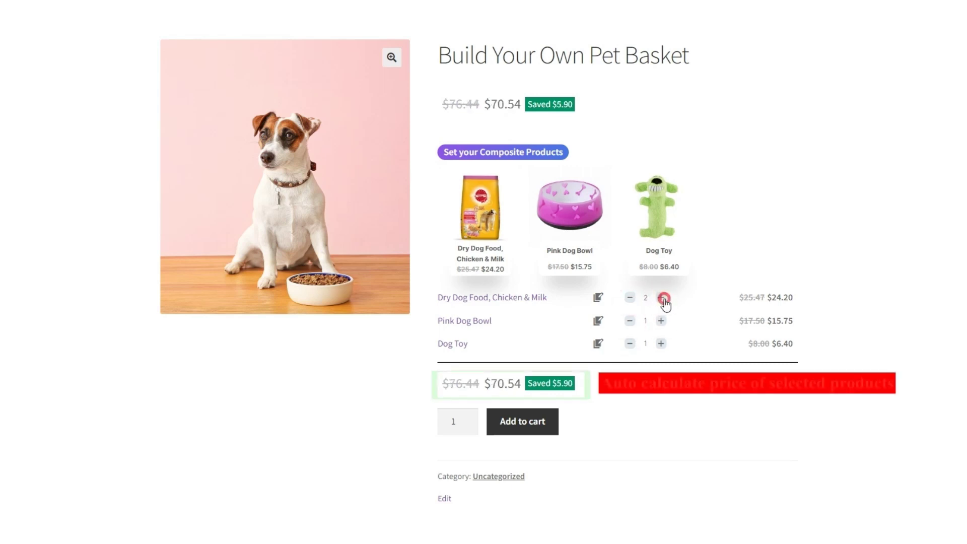
left_click(663, 299)
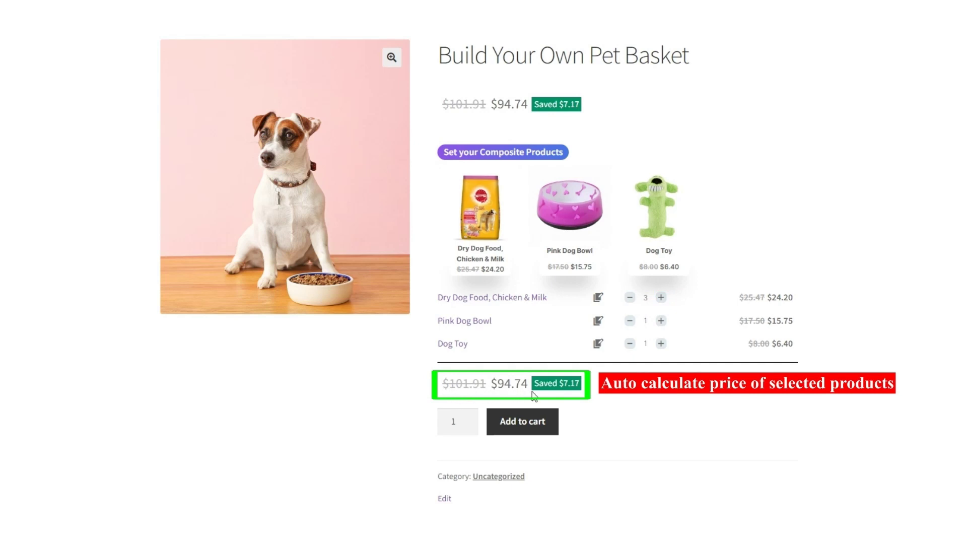
left_click(630, 303)
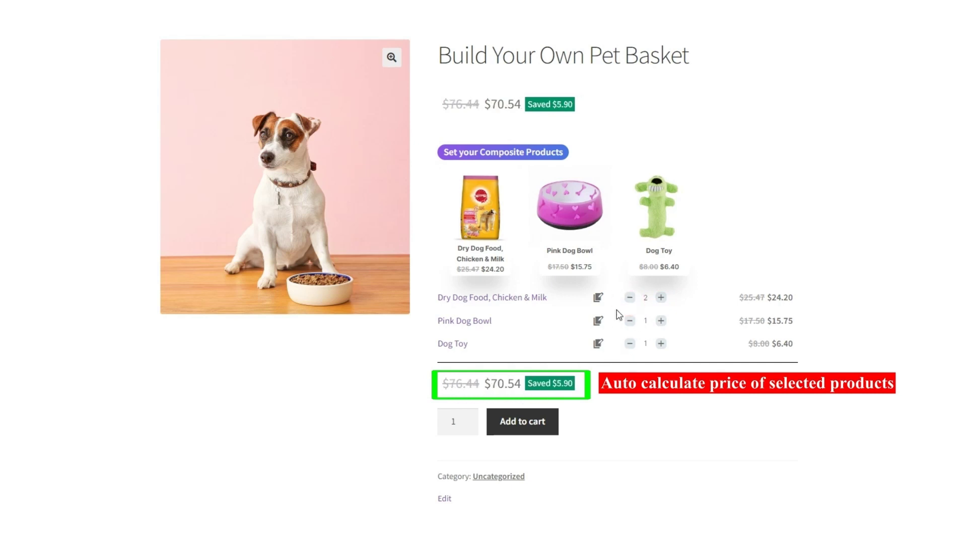
left_click(629, 302)
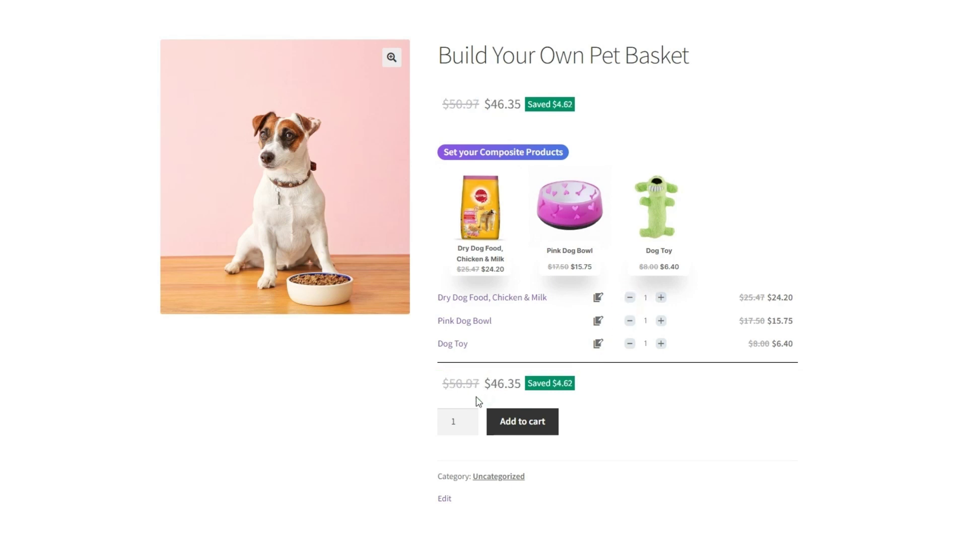
left_click(527, 433)
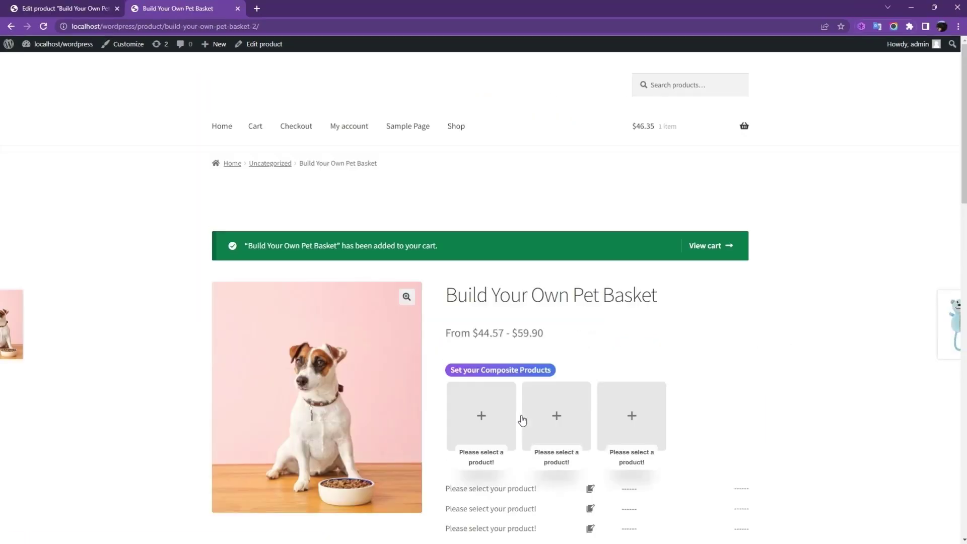
Go to the cart and view Build Your Own Pet Basket listed at $46.35
left_click(708, 252)
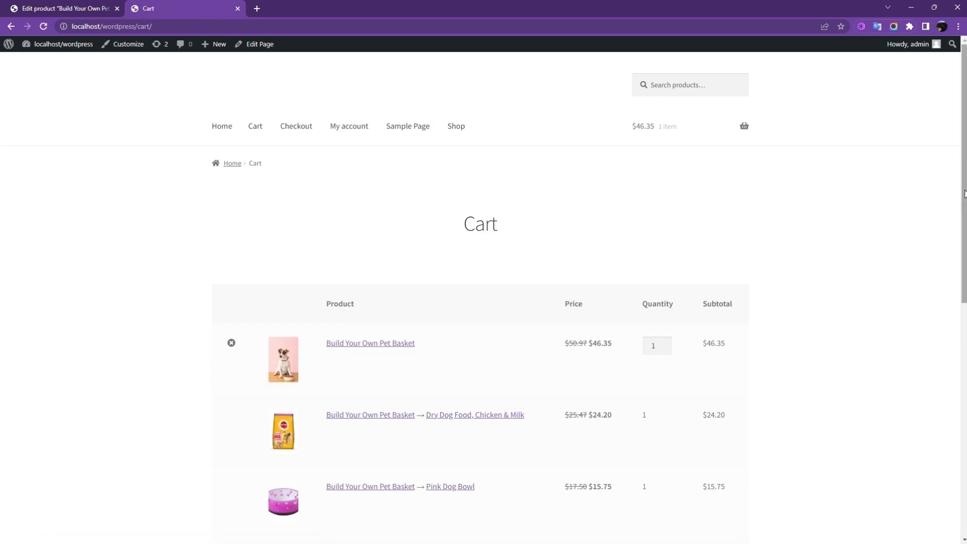
scroll(956, 194, "down", 4)
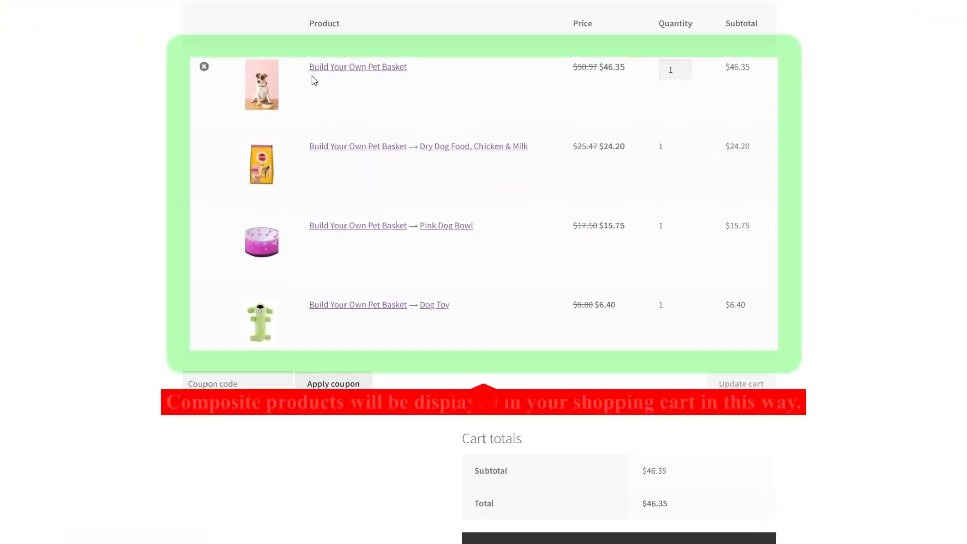